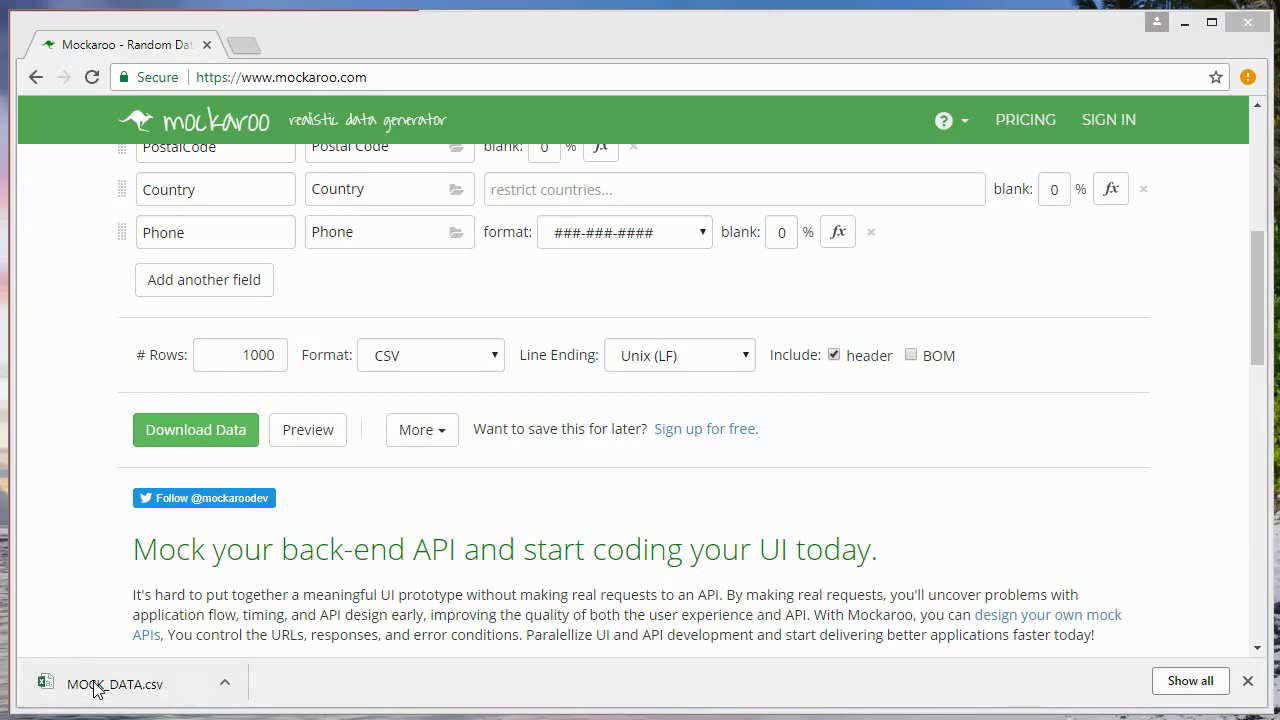
# Open the downloaded MOCK_DATA.csv from Chrome's download bar in Excel
pyautogui.click(96, 688)
pyautogui.click(225, 683)
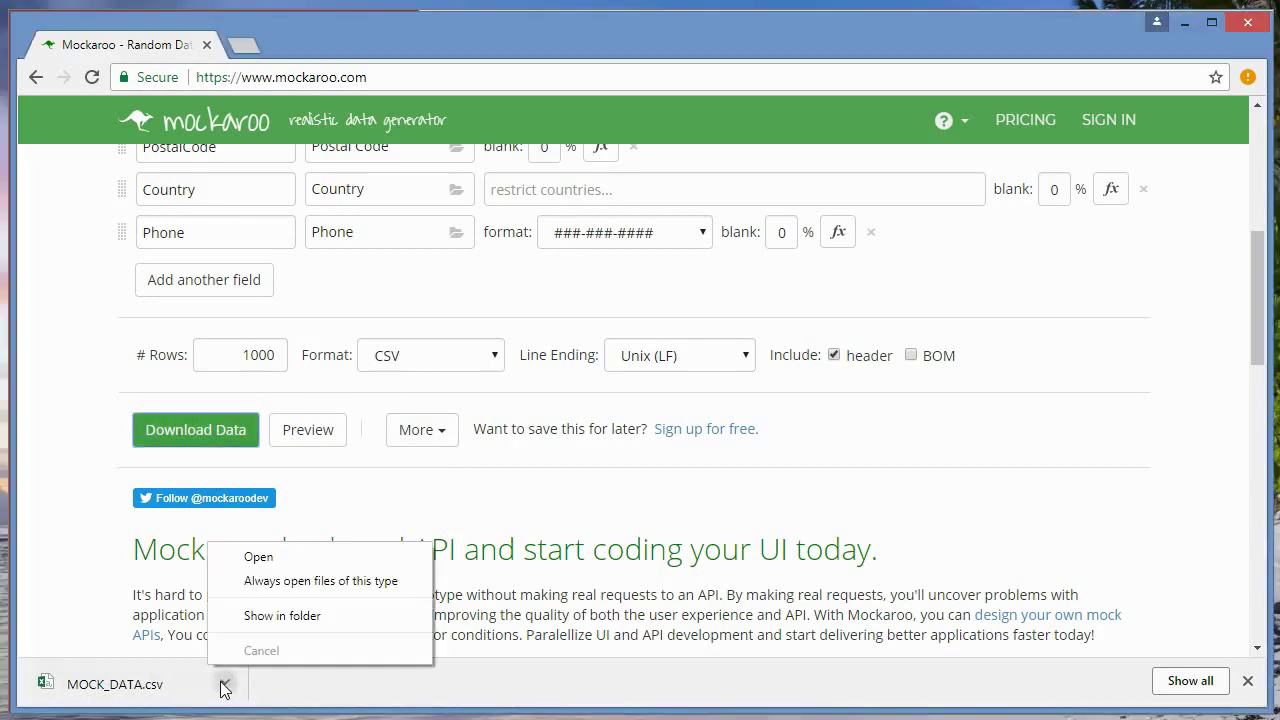
pyautogui.click(262, 557)
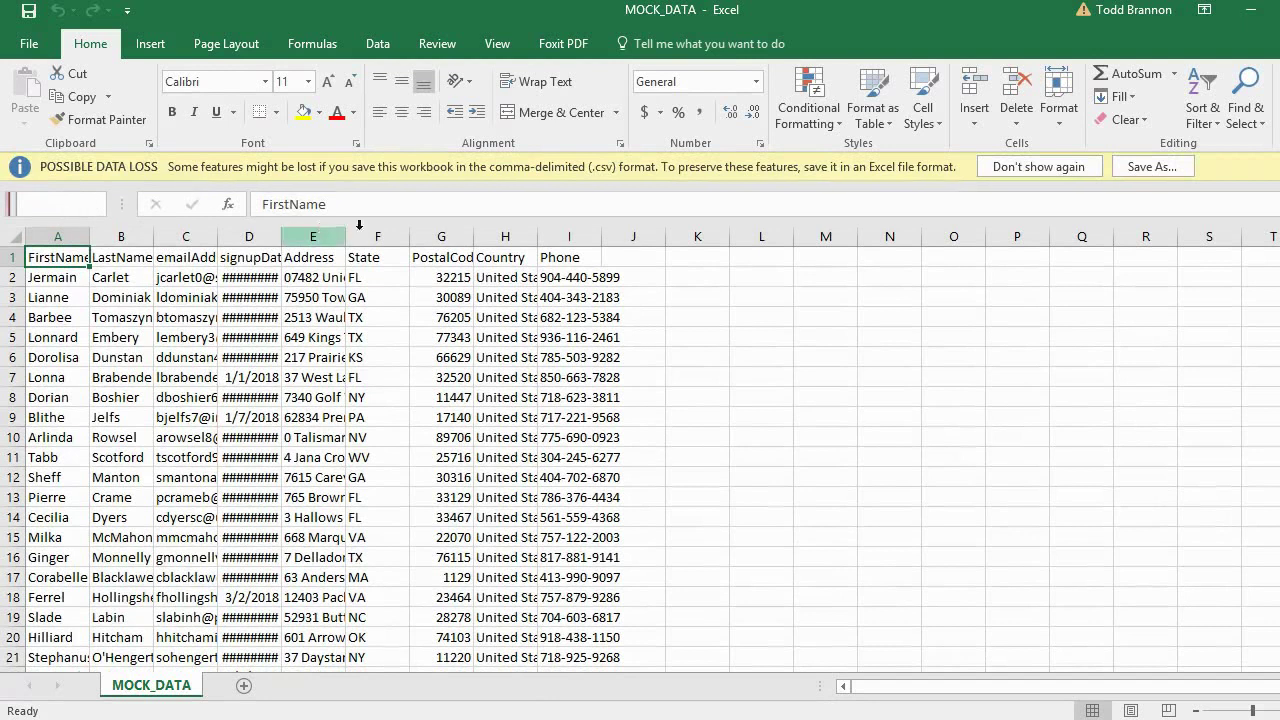
# Dismiss the data-loss bar and AutoFit columns A through I to their contents
pyautogui.click(1040, 167)
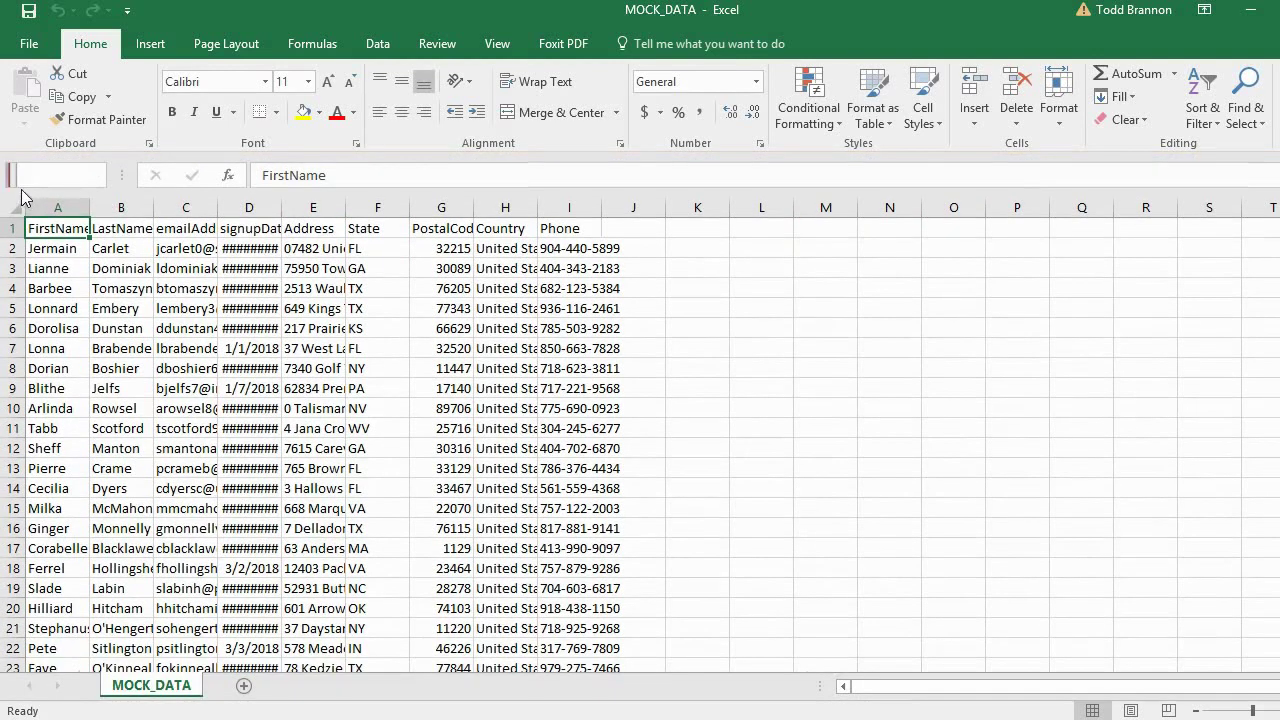
pyautogui.moveTo(34, 208); pyautogui.dragTo(185, 208)
pyautogui.moveTo(93, 208); pyautogui.dragTo(563, 249)
pyautogui.moveTo(87, 208); pyautogui.dragTo(87, 208)
pyautogui.doubleClick(87, 208)
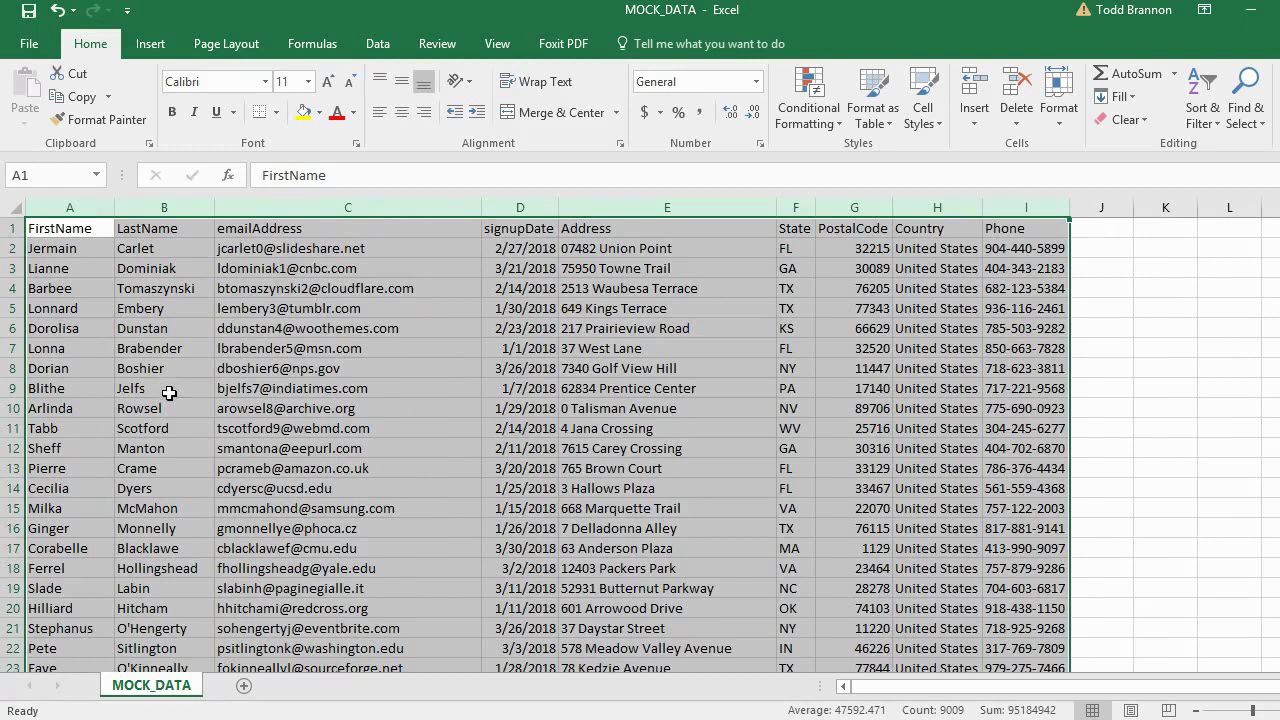
pyautogui.scroll(-8, 233, 449)
pyautogui.scroll(8, 233, 449)
# Clear the column selection and review the Phone column values
pyautogui.click(795, 229)
pyautogui.scroll(-6, 780, 425)
pyautogui.scroll(6, 777, 420)
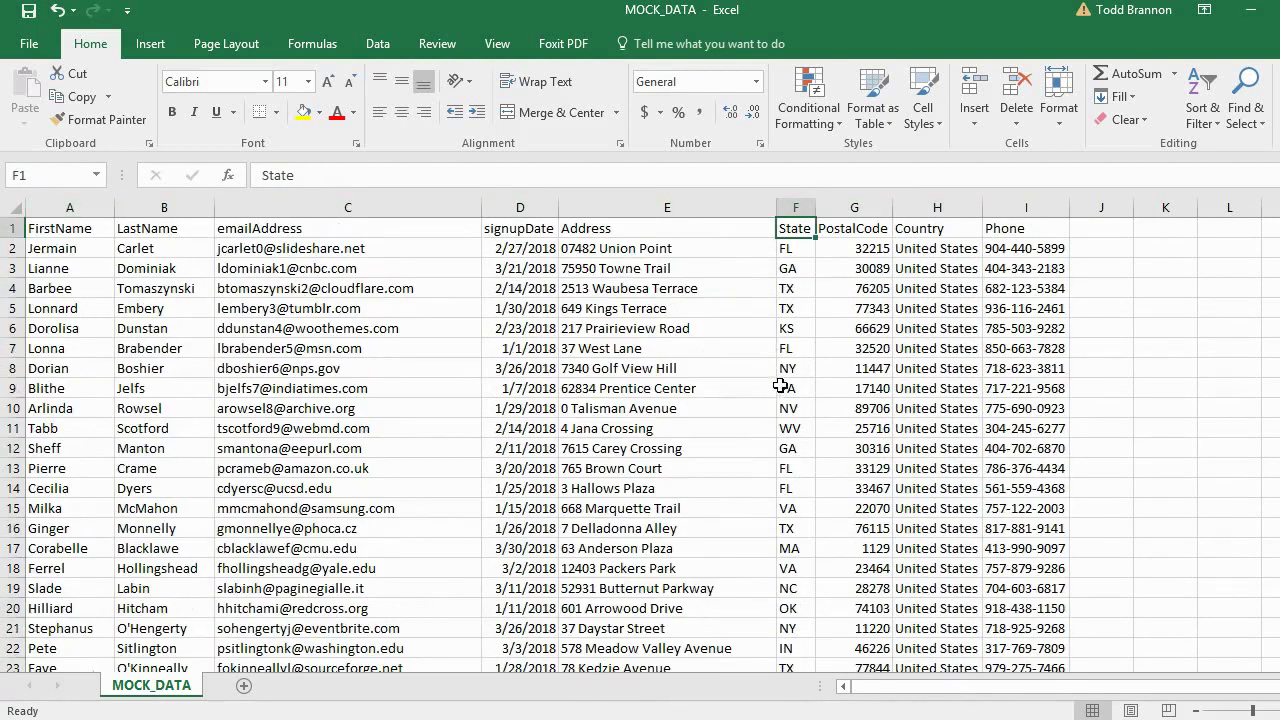
pyautogui.click(993, 249)
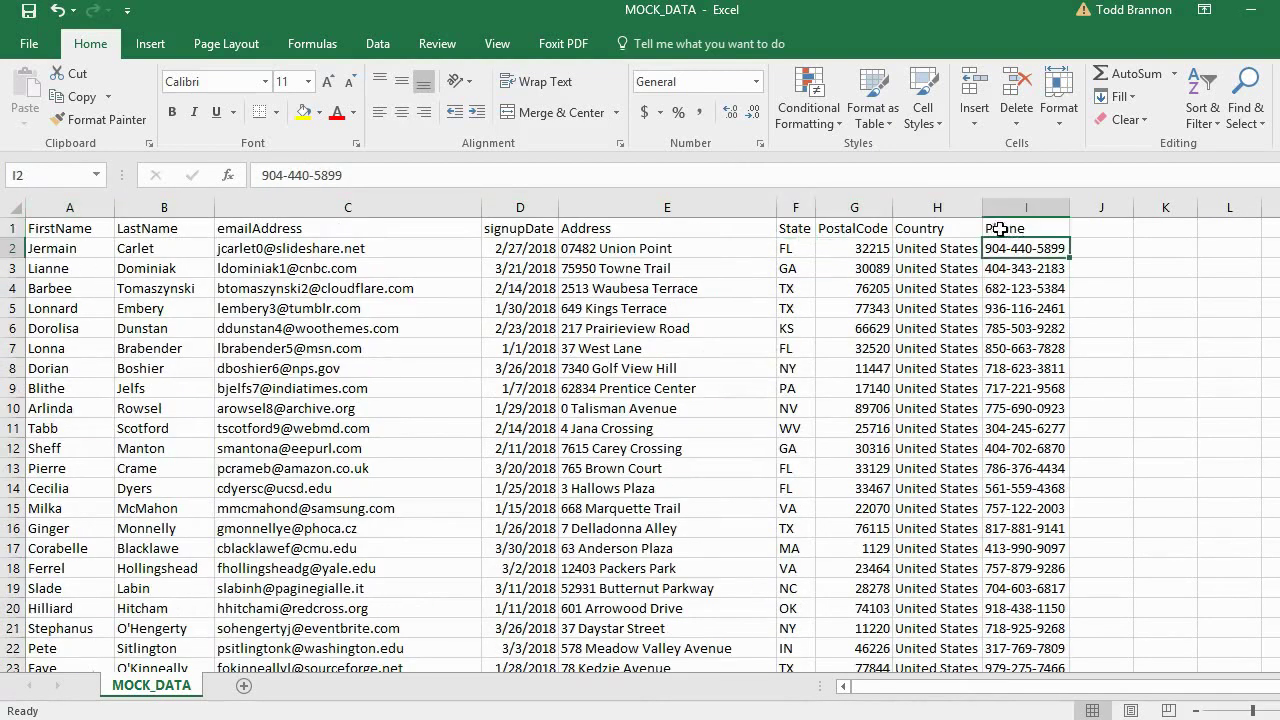
pyautogui.click(995, 230)
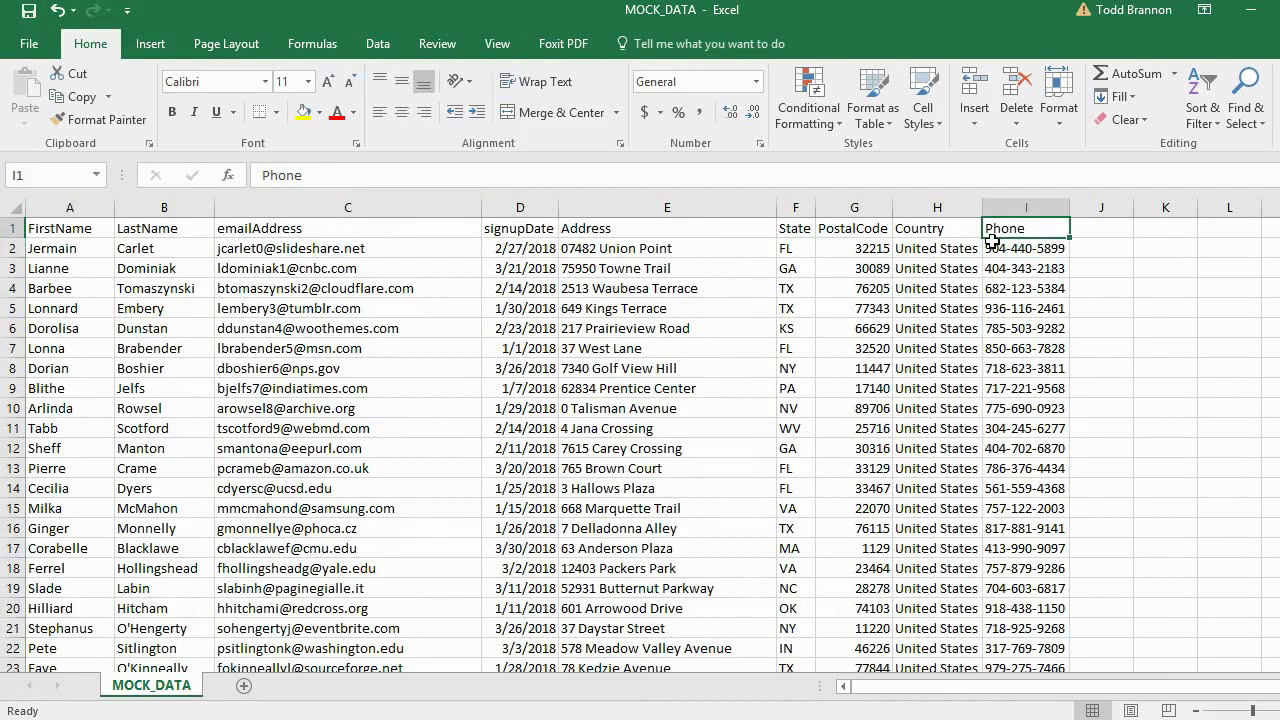
pyautogui.scroll(-1, 411, 431)
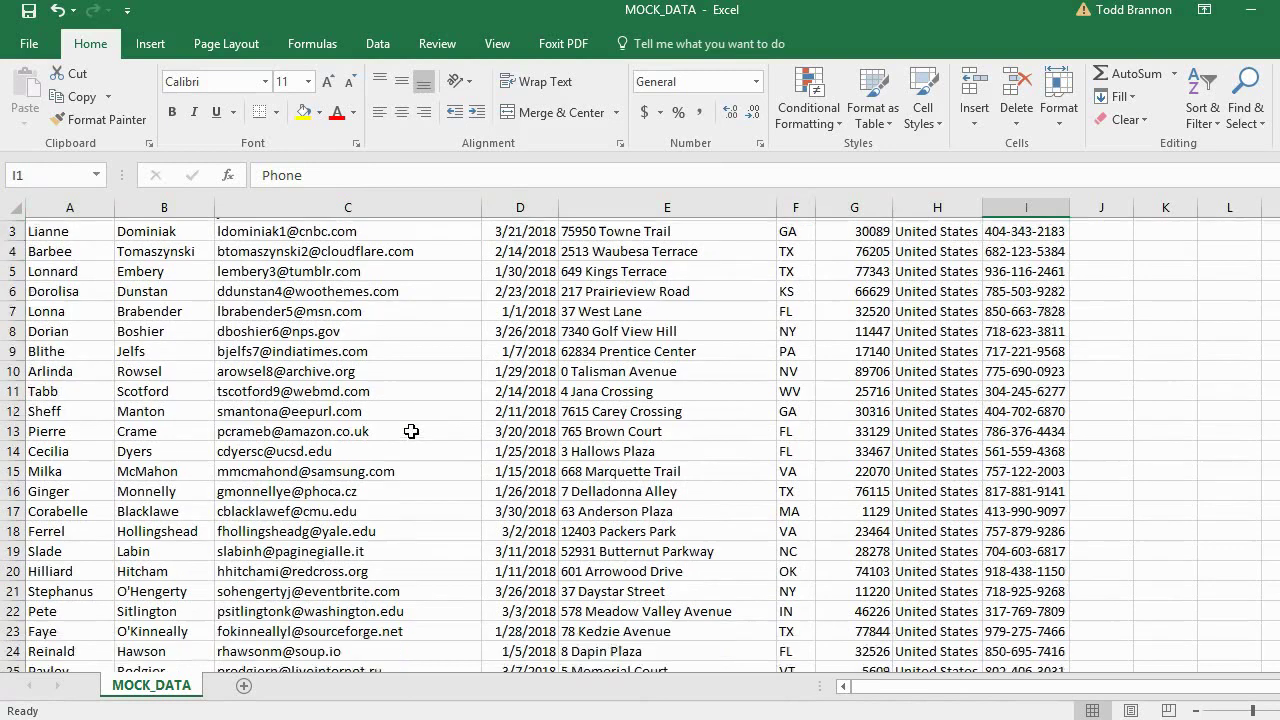
pyautogui.scroll(-6, 411, 431)
pyautogui.scroll(4, 389, 403)
# Check the last data row with Ctrl+Down and Ctrl+Up, then close the workbook
pyautogui.click(75, 433)
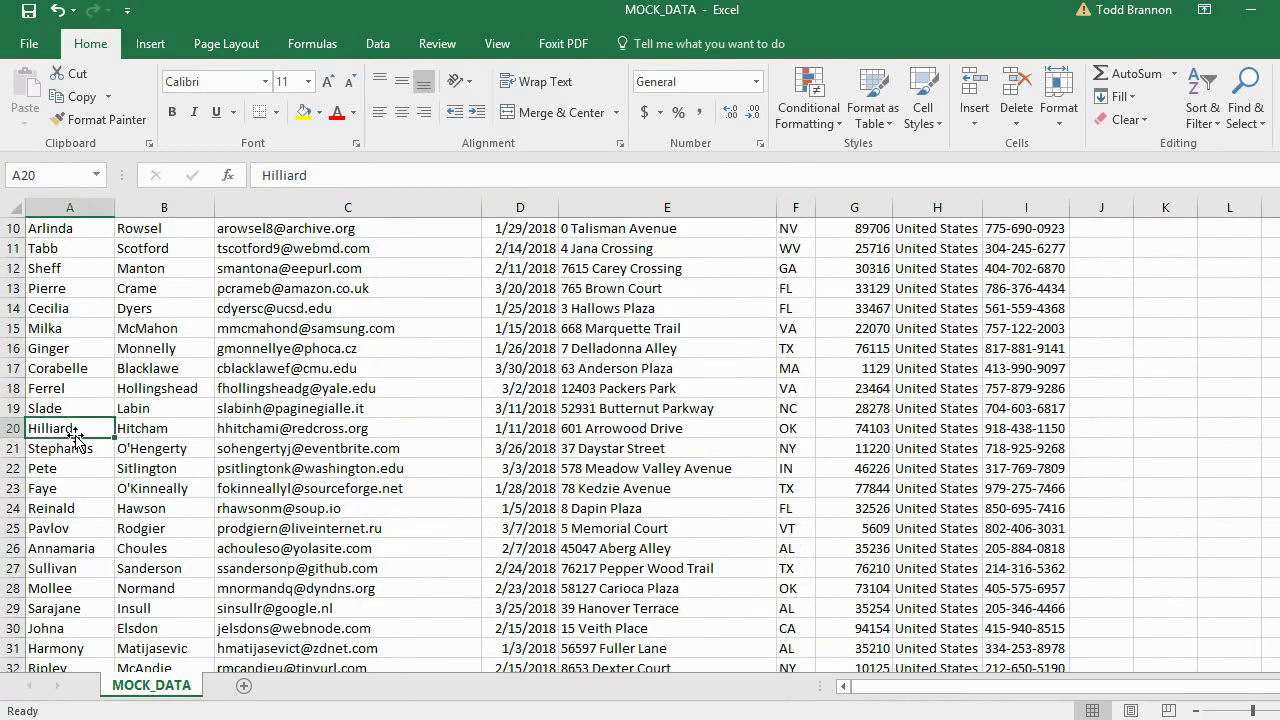
pyautogui.hotkey('ctrl', 'Down')
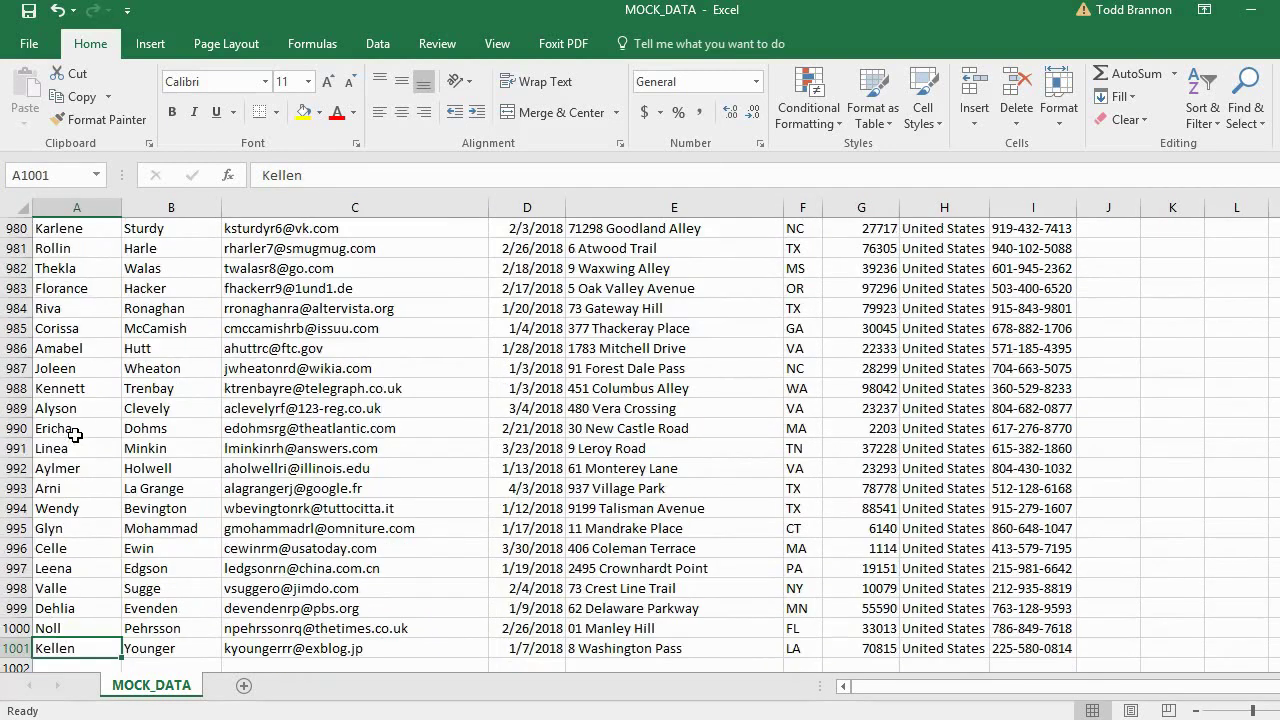
pyautogui.hotkey('ctrl', 'Up')
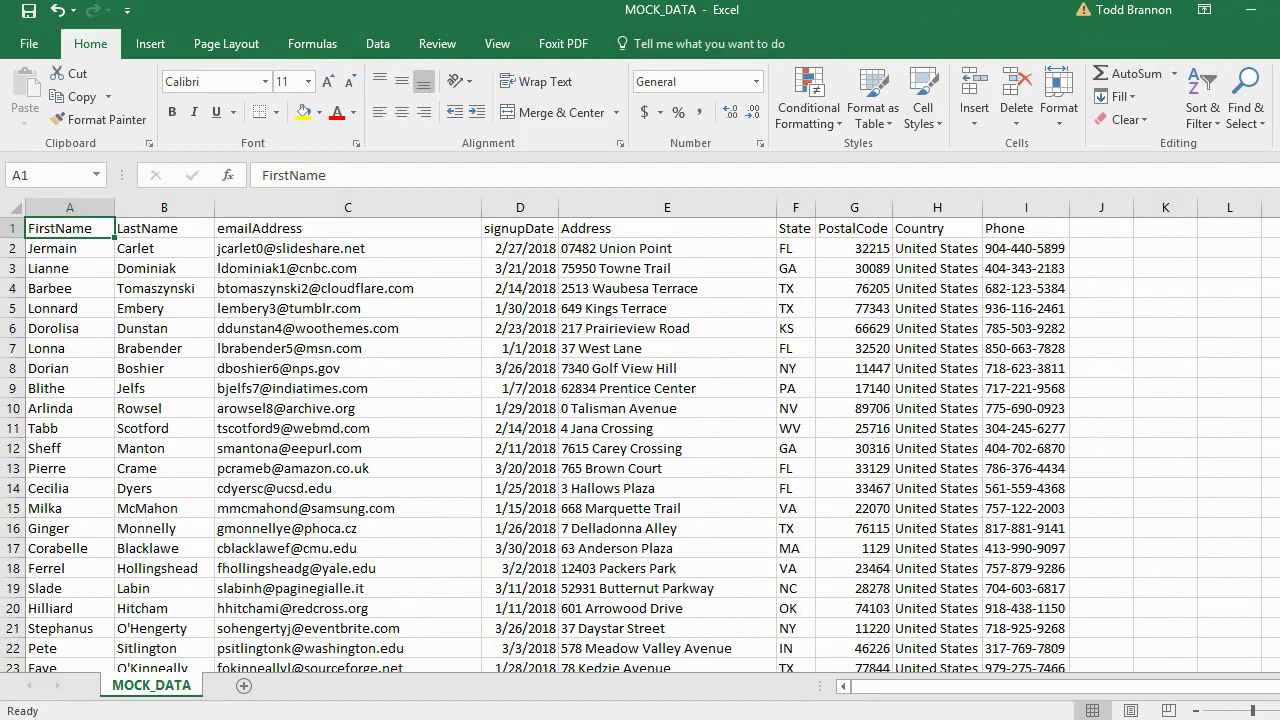
pyautogui.hotkey('ctrl', 'w')
# Save the changes as MOCK_DATA CSV (Comma delimited), replacing the existing file
pyautogui.click(620, 396)
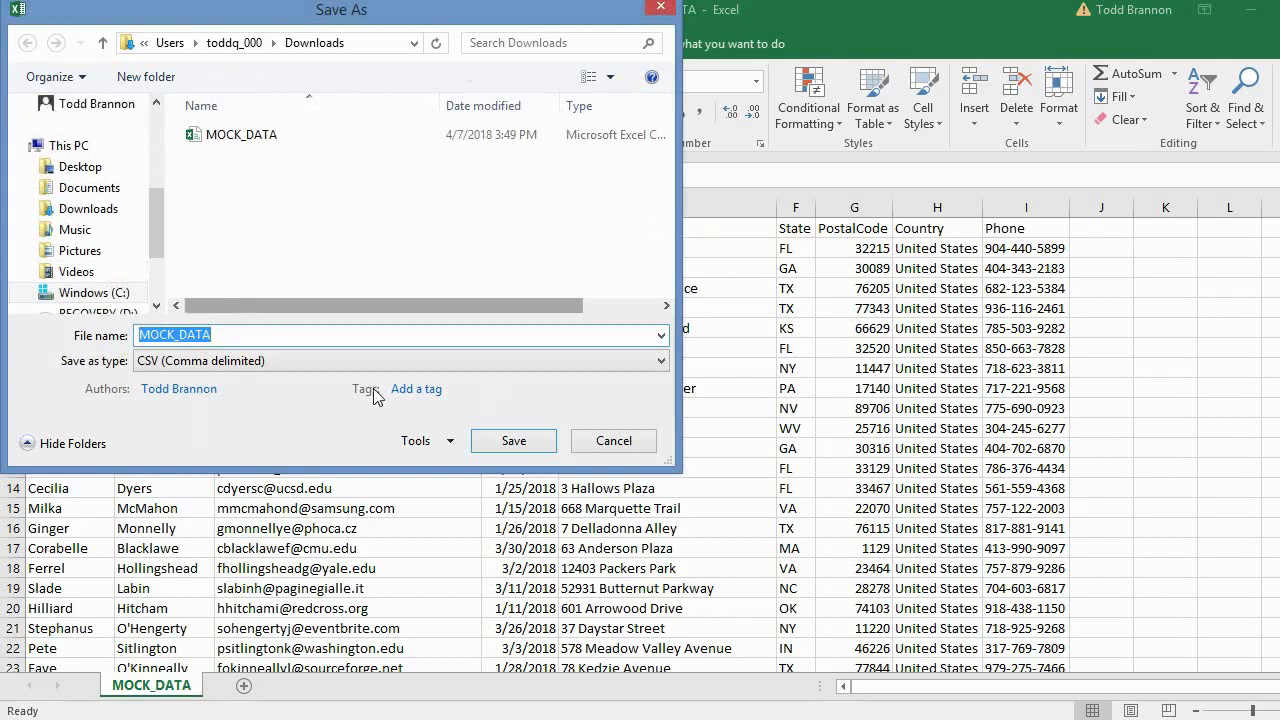
pyautogui.click(533, 450)
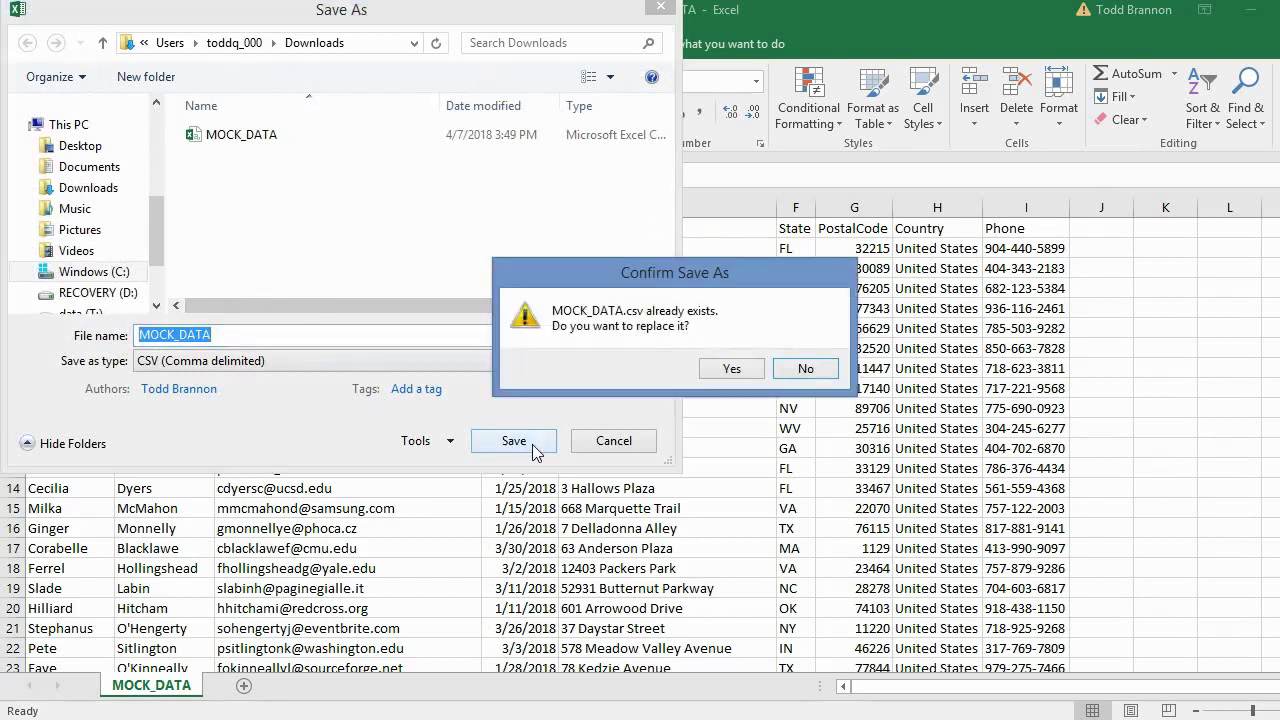
pyautogui.click(737, 371)
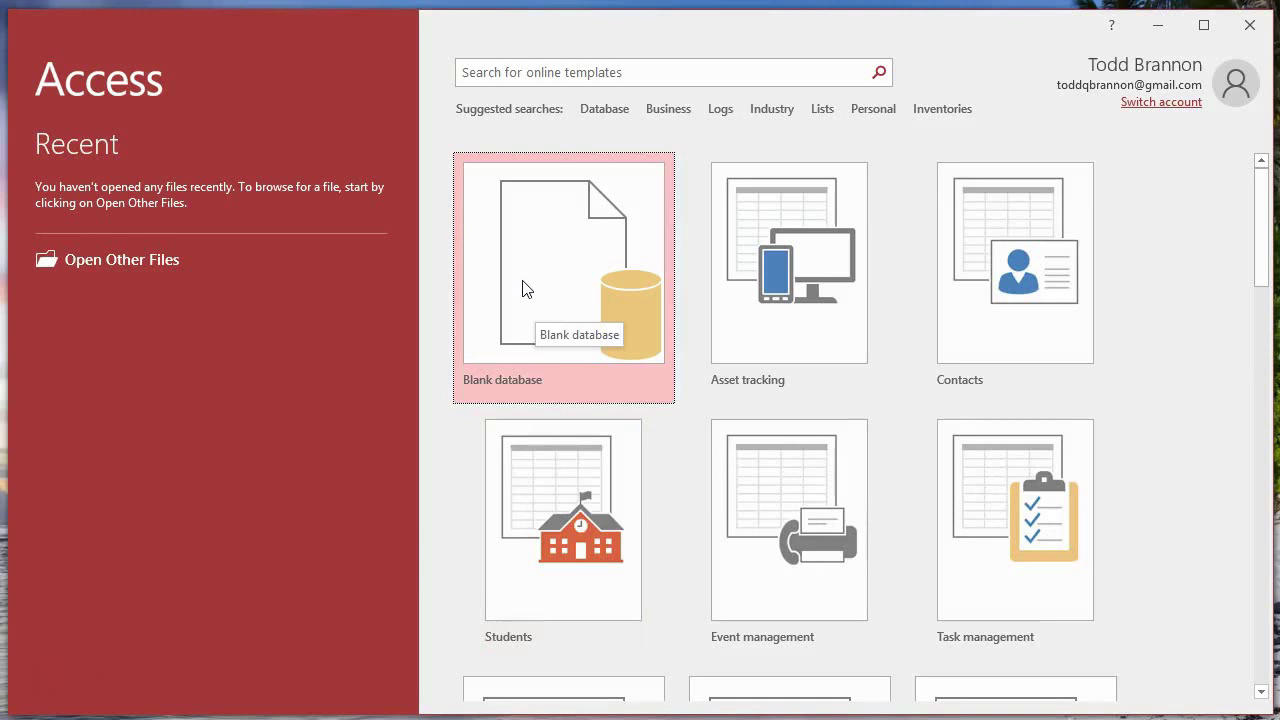
# Create a new blank database, Database1.accdb, with an empty Table1
pyautogui.click(530, 311)
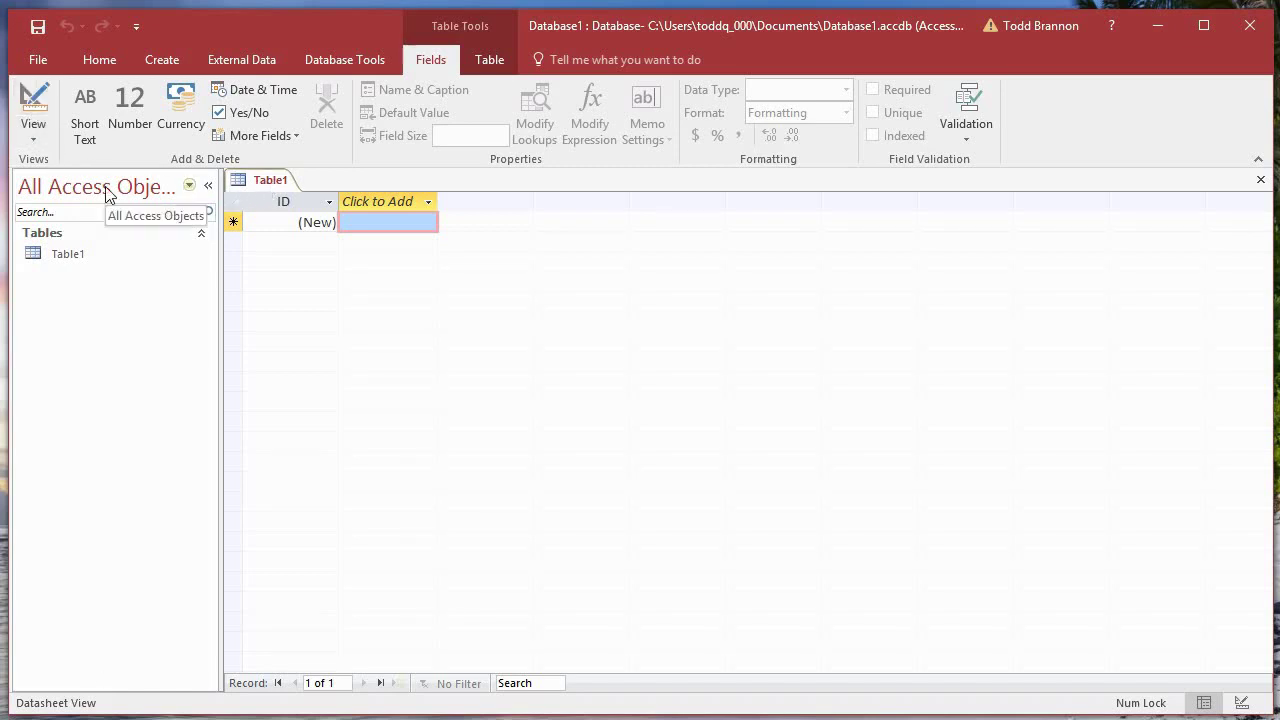
# Switch Table1 to Design View, saving it as Customers, and add a FirstName field
pyautogui.click(45, 110)
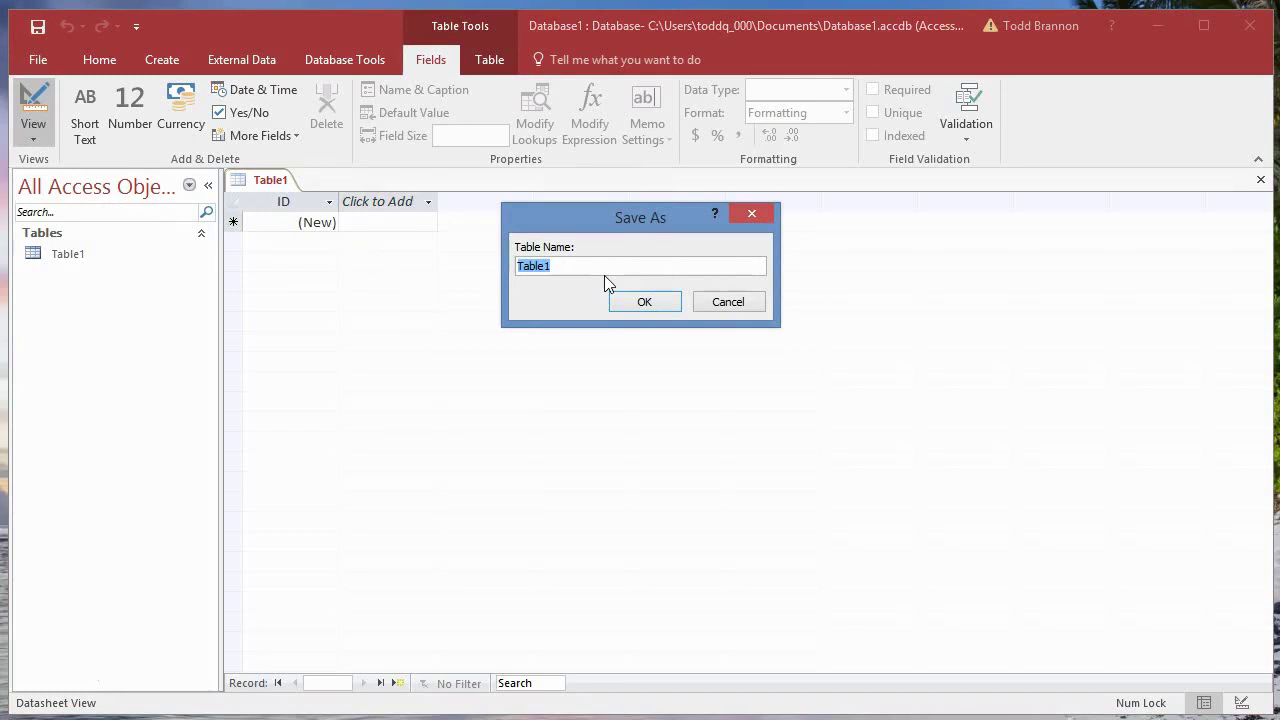
pyautogui.write('Custom')
pyautogui.click(656, 303)
pyautogui.press('Down')
pyautogui.write('FirstName')
pyautogui.press('Down')
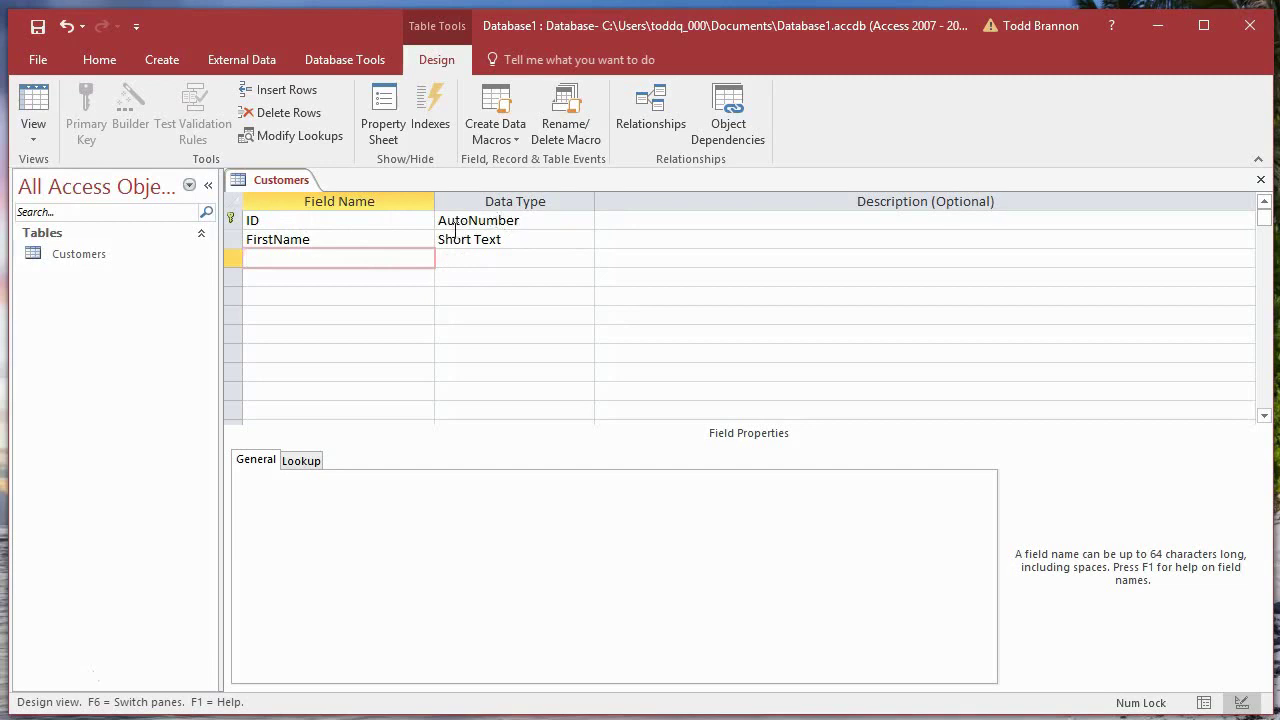
pyautogui.click(555, 221)
pyautogui.click(584, 220)
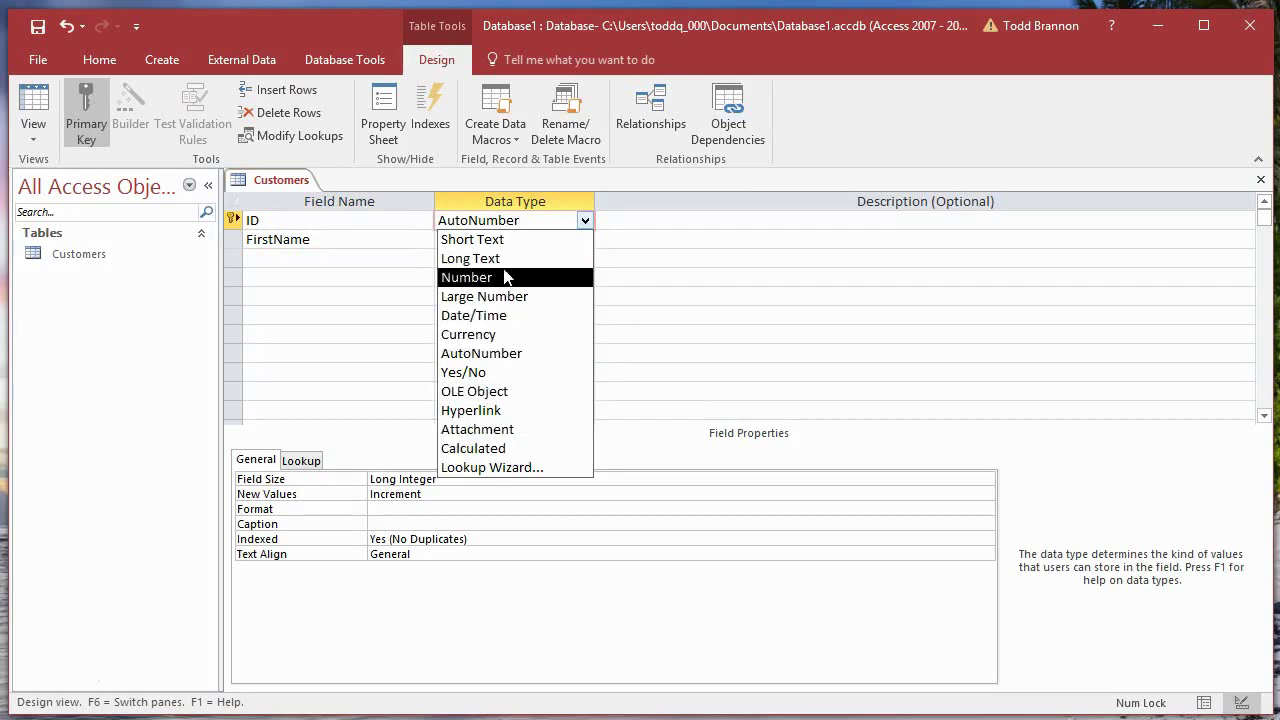
pyautogui.click(391, 220)
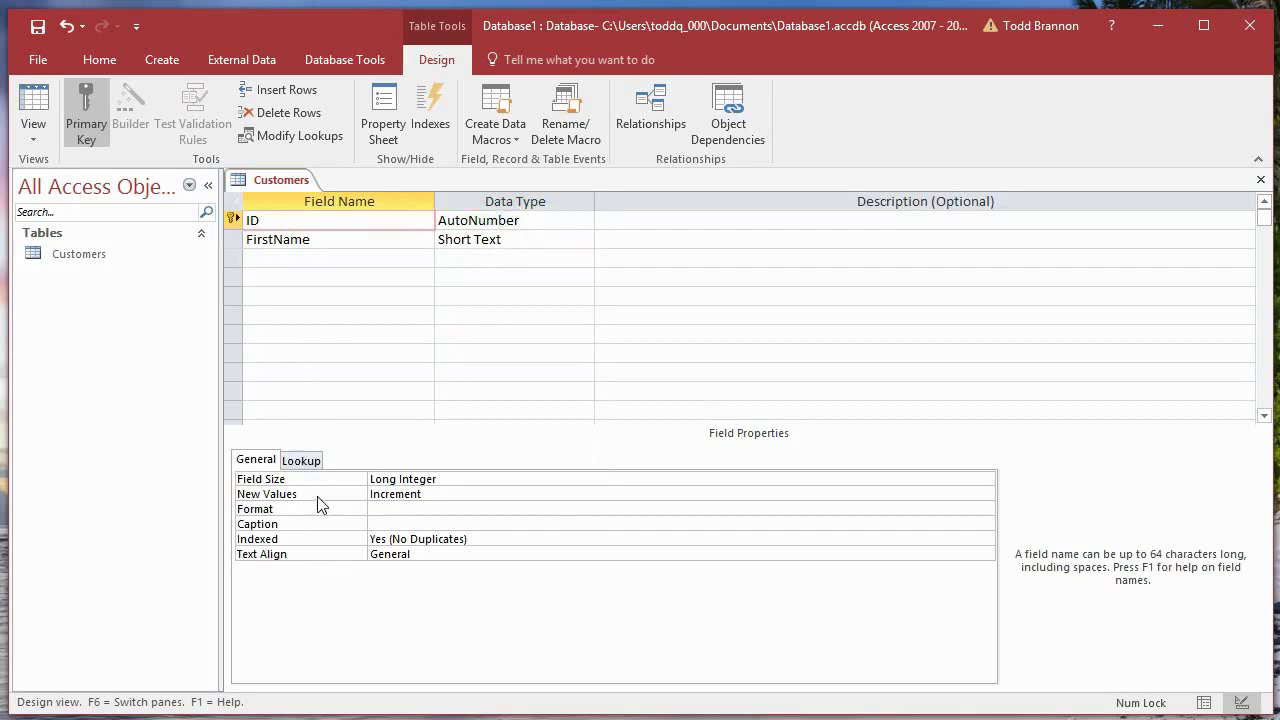
pyautogui.click(453, 496)
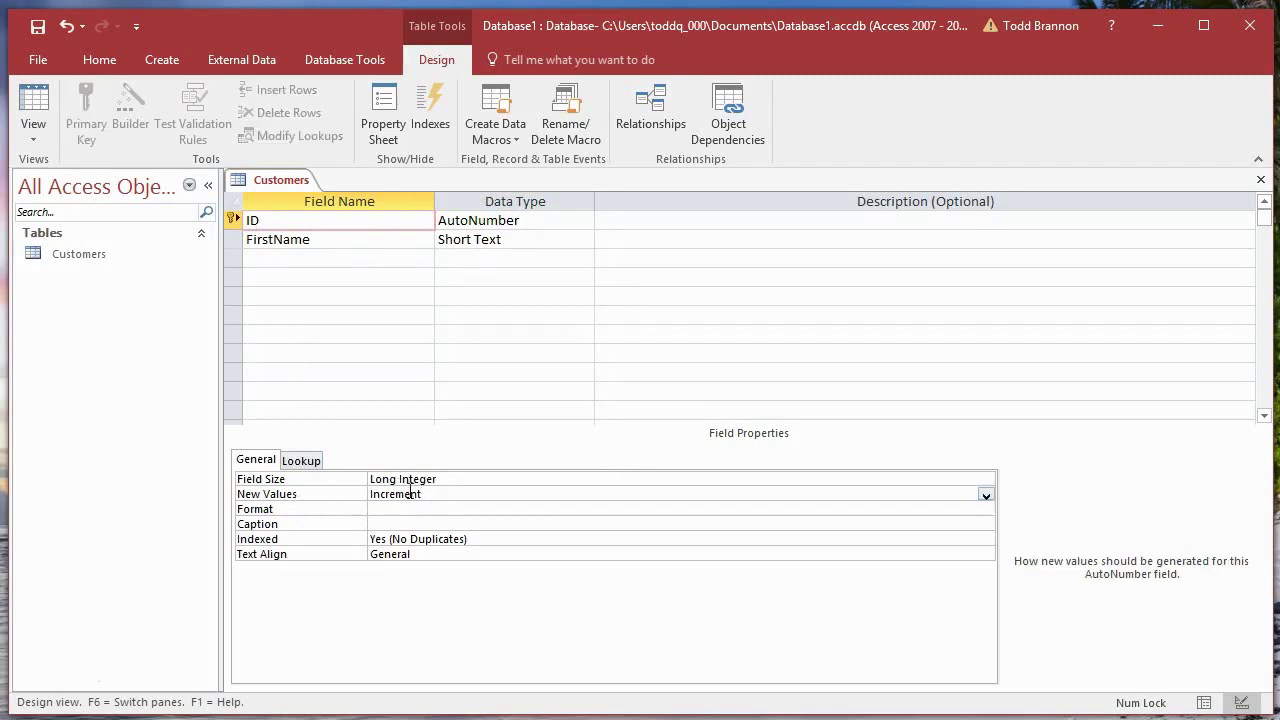
pyautogui.click(986, 495)
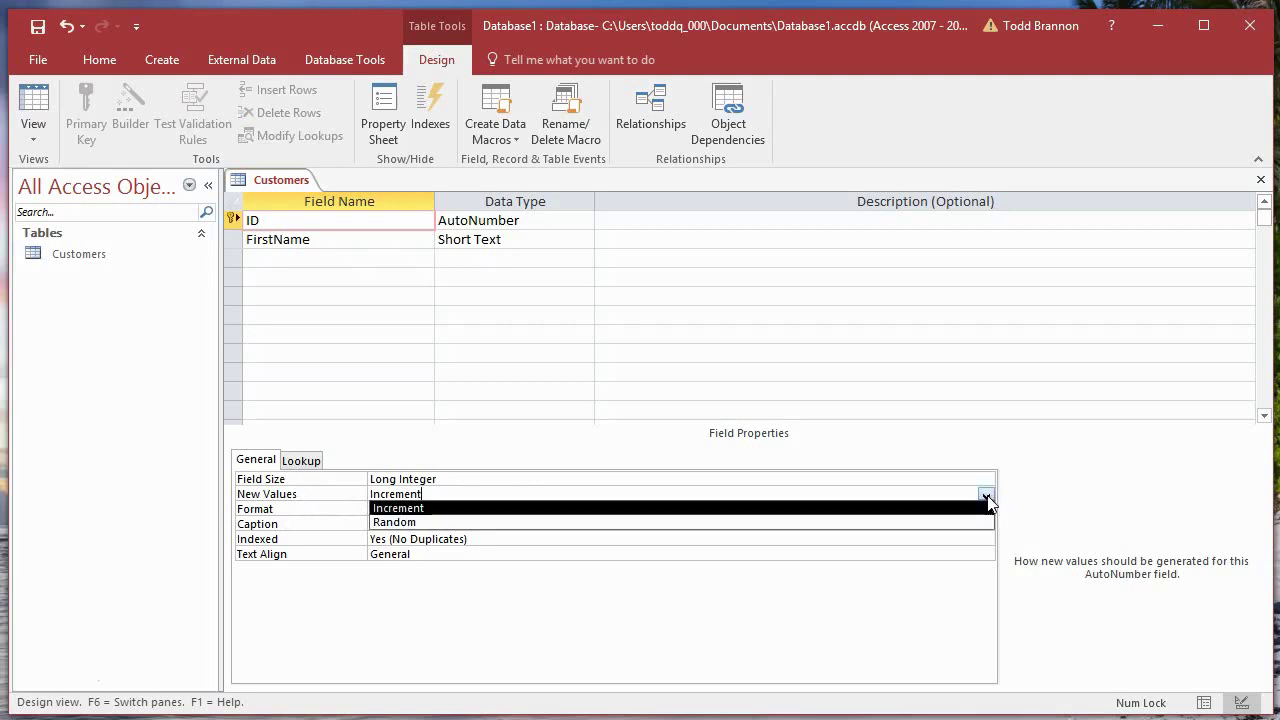
pyautogui.click(506, 510)
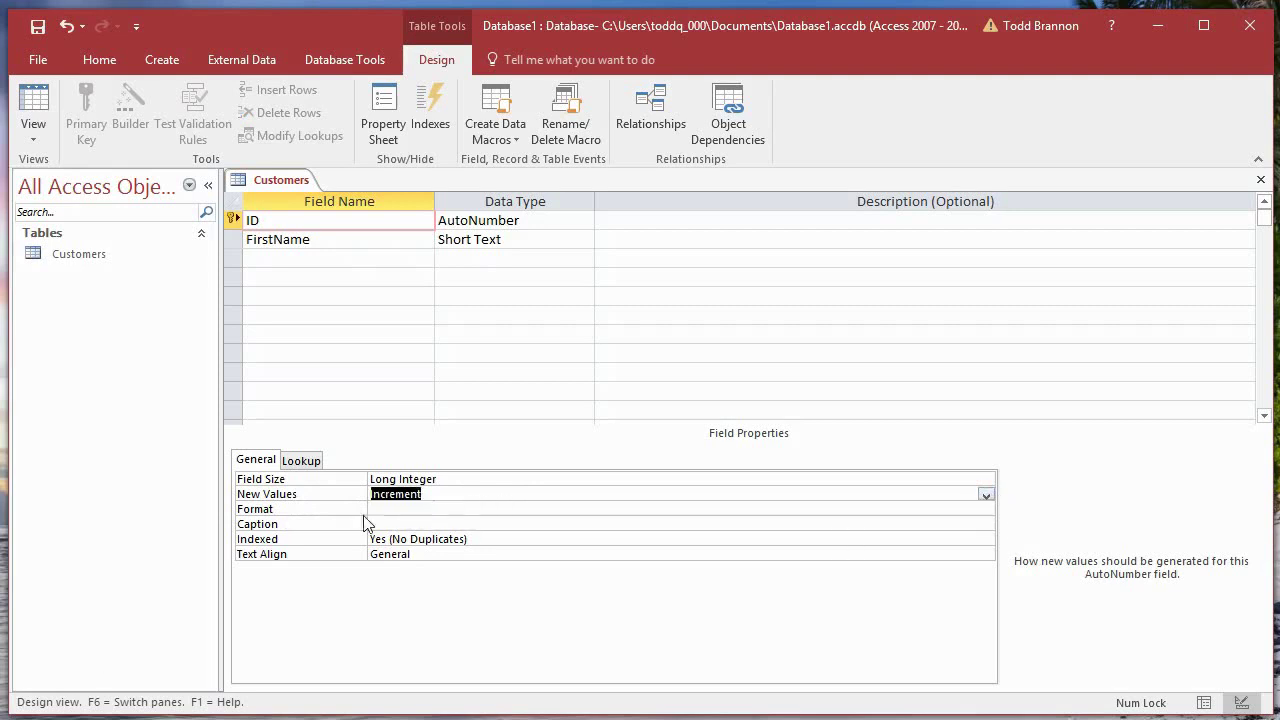
pyautogui.click(232, 220)
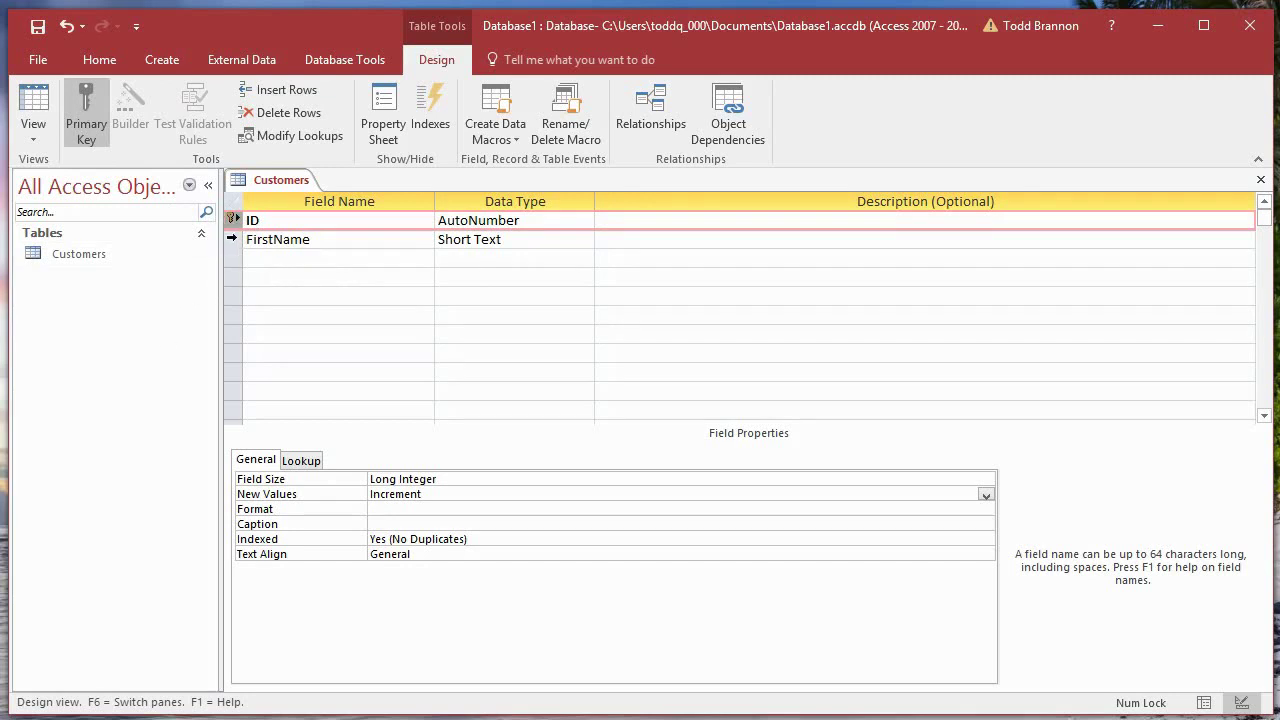
pyautogui.click(234, 239)
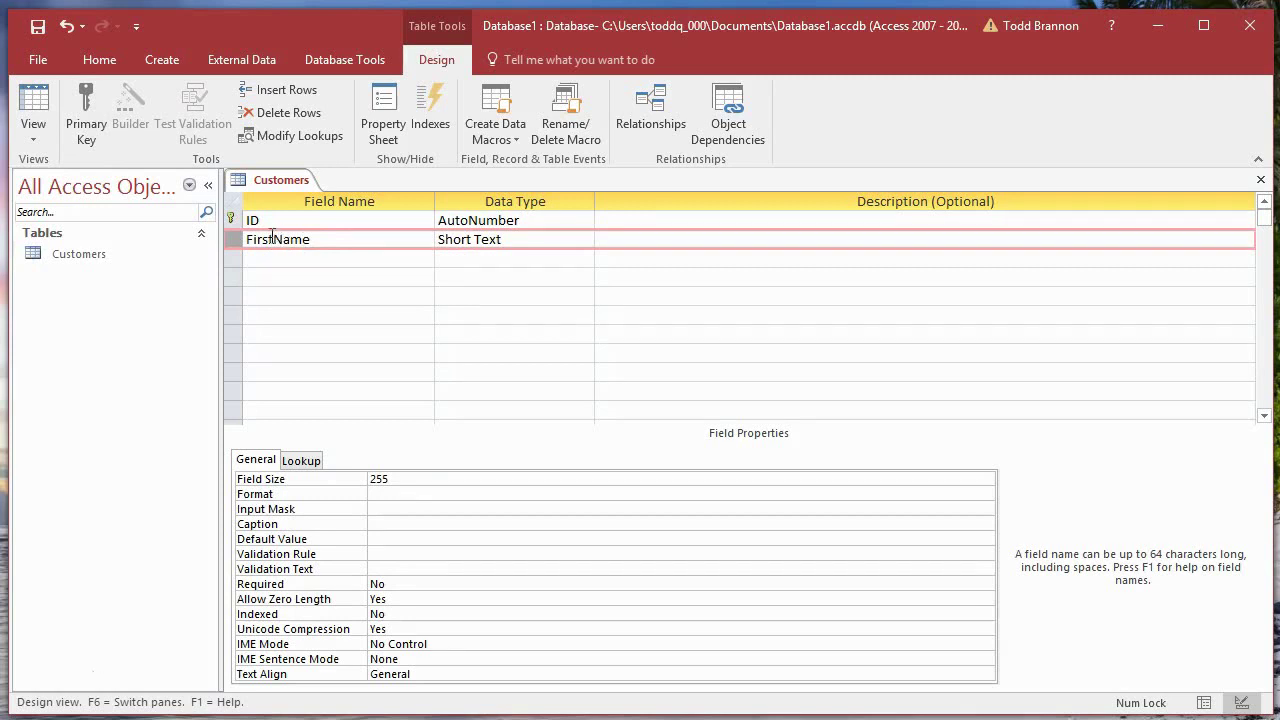
# Keep FirstName as Short Text and add a Short Text LastName field
pyautogui.click(563, 242)
pyautogui.click(585, 241)
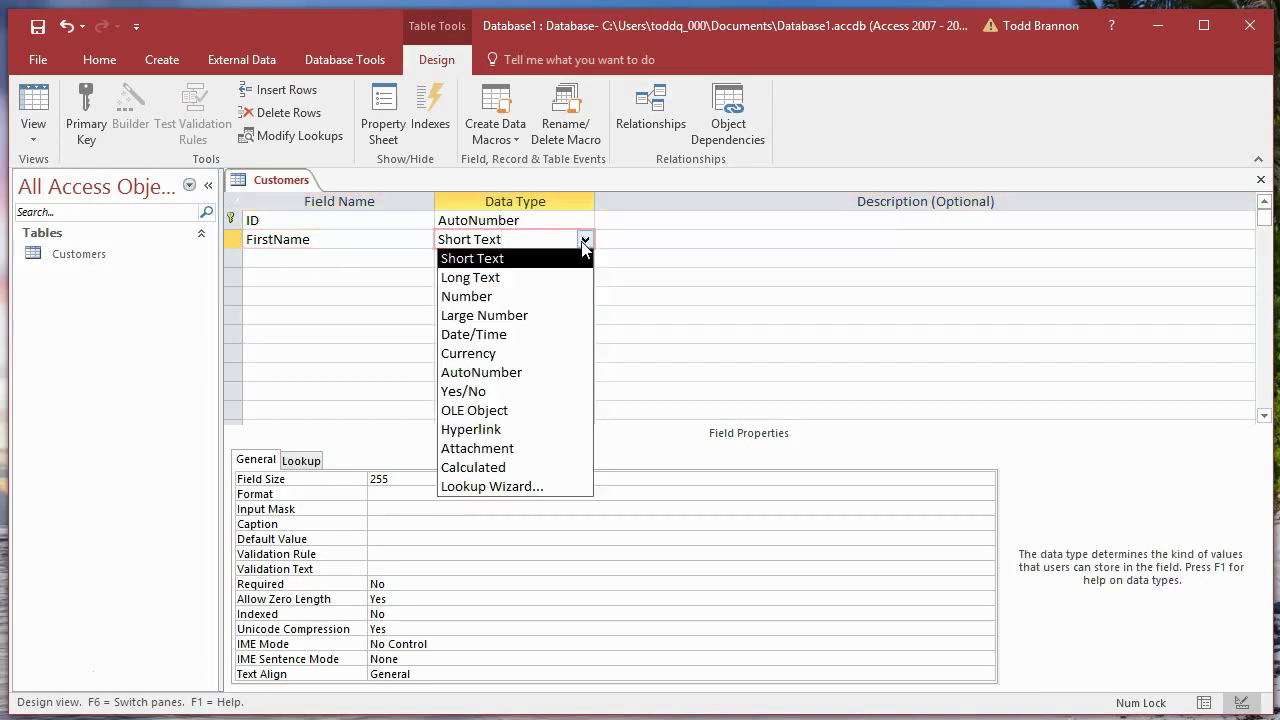
pyautogui.click(585, 242)
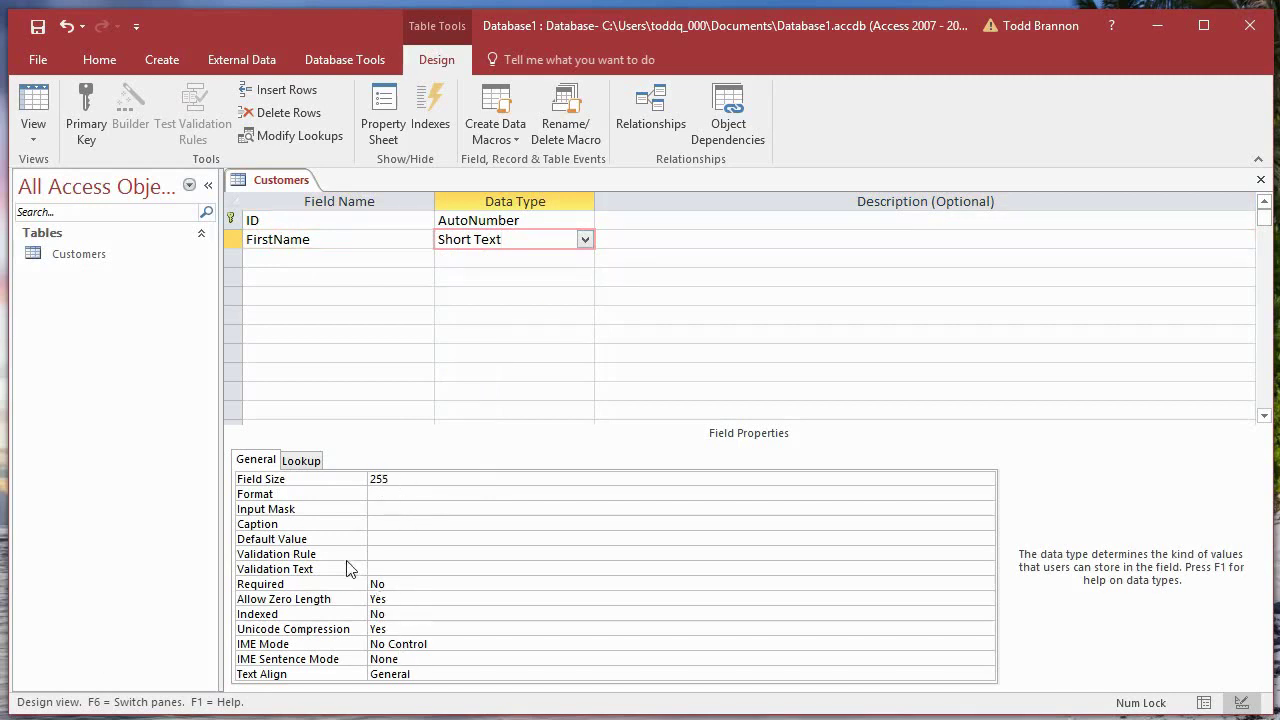
pyautogui.click(300, 258)
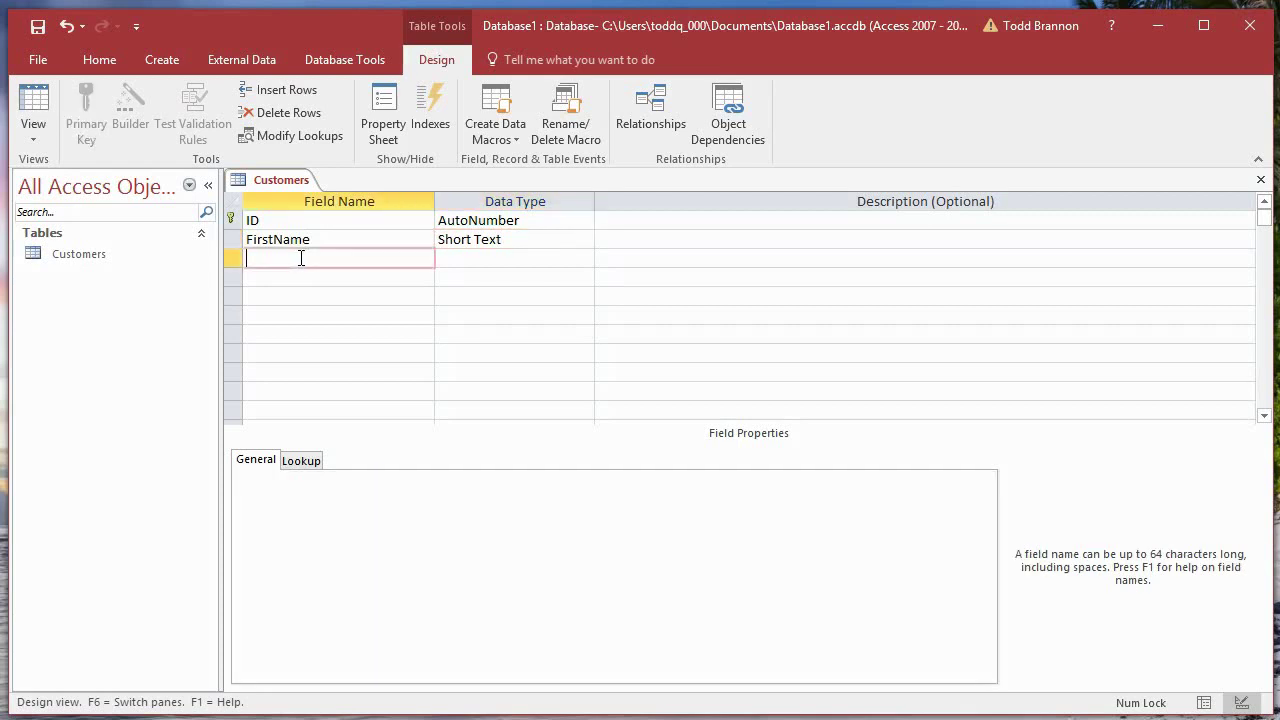
pyautogui.write('LastName')
pyautogui.press('Tab')
pyautogui.press('Tab')
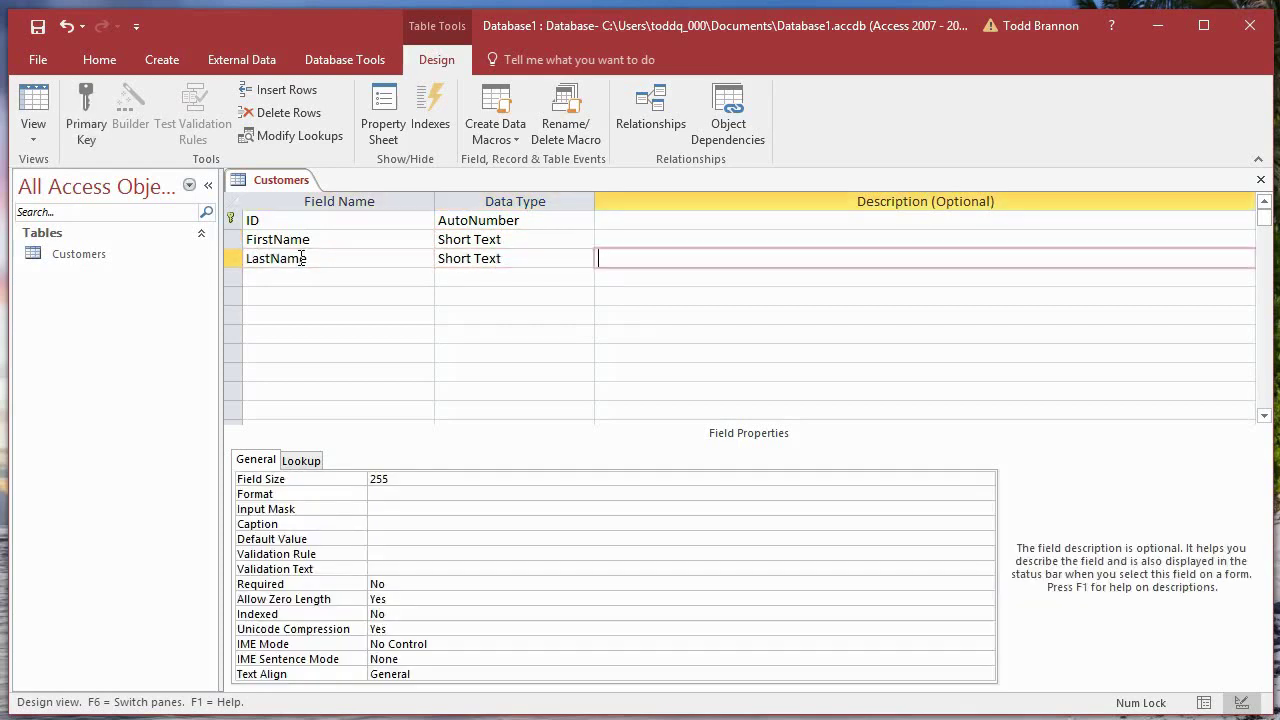
# Add a signupDate field with the Date/Time data type
pyautogui.press('Tab')
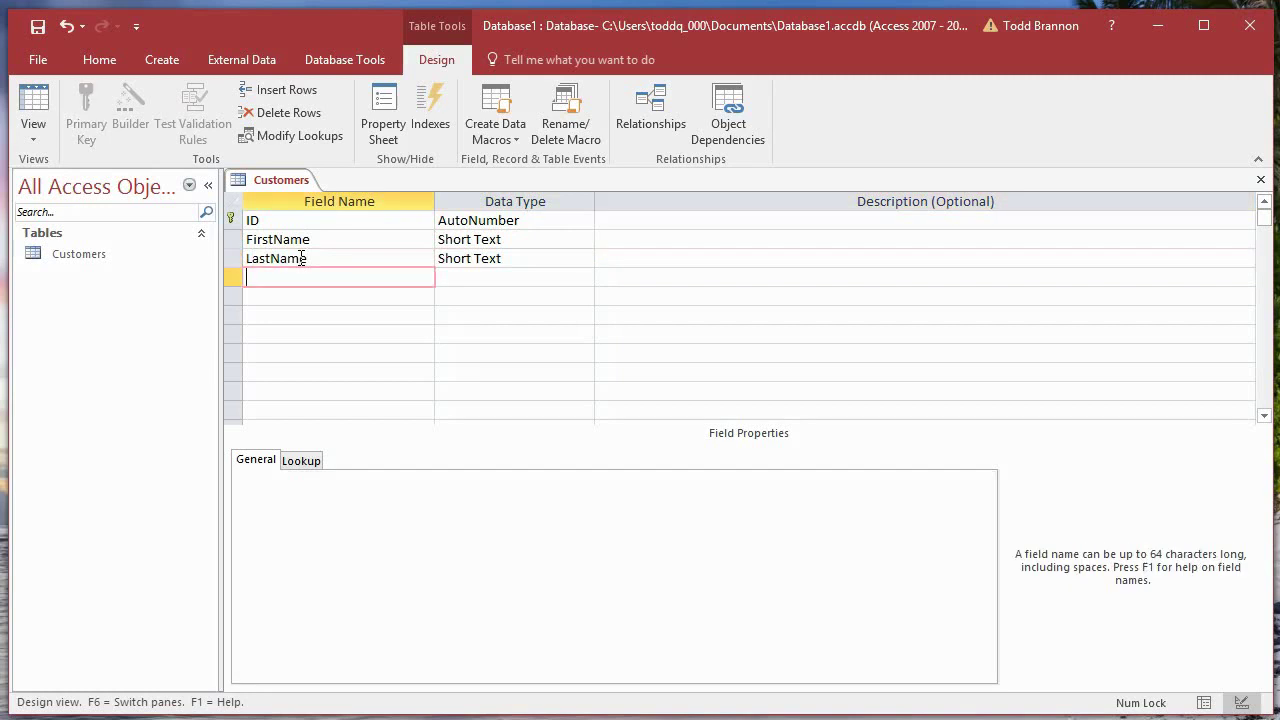
pyautogui.write('signupDate')
pyautogui.press('Tab')
pyautogui.write('d')
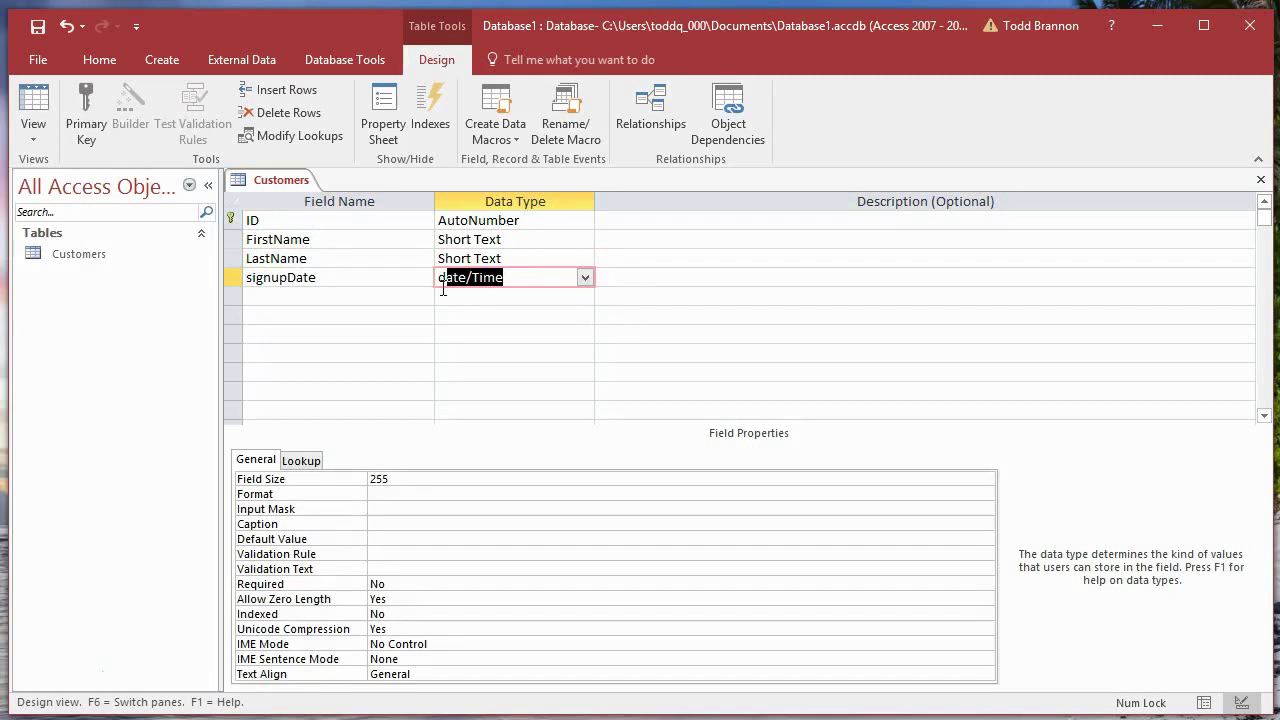
pyautogui.click(585, 278)
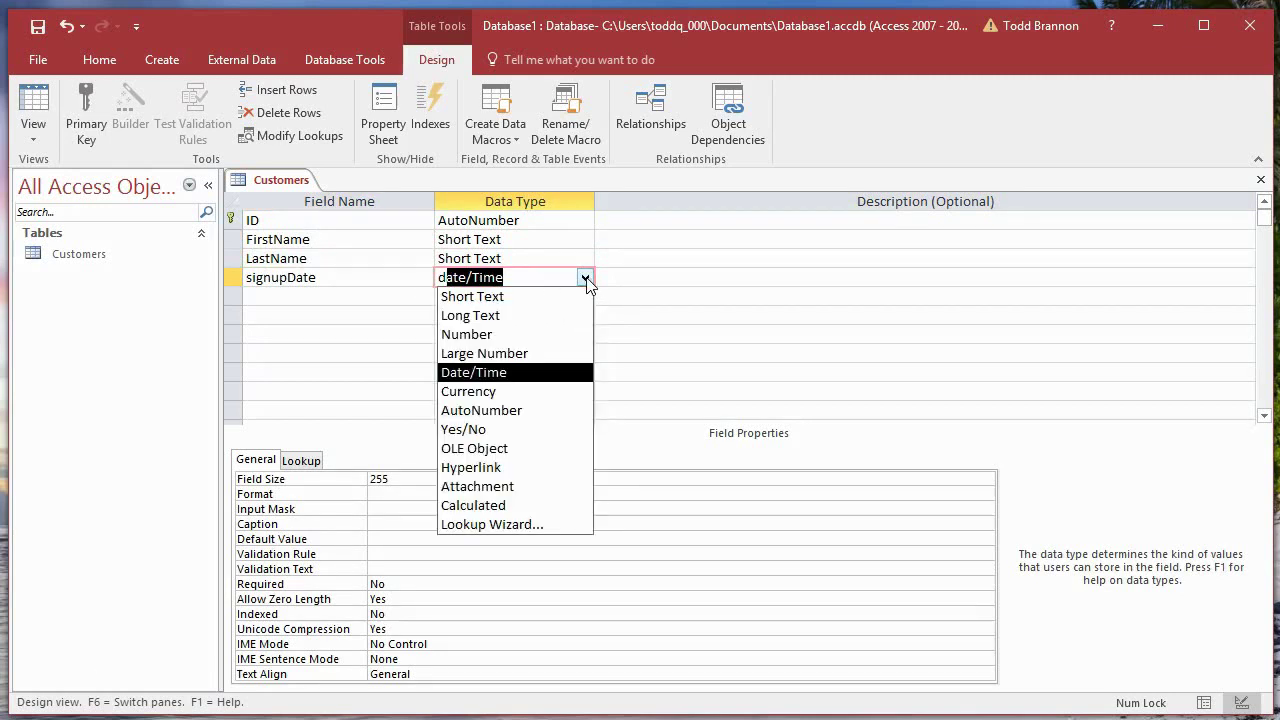
pyautogui.click(586, 279)
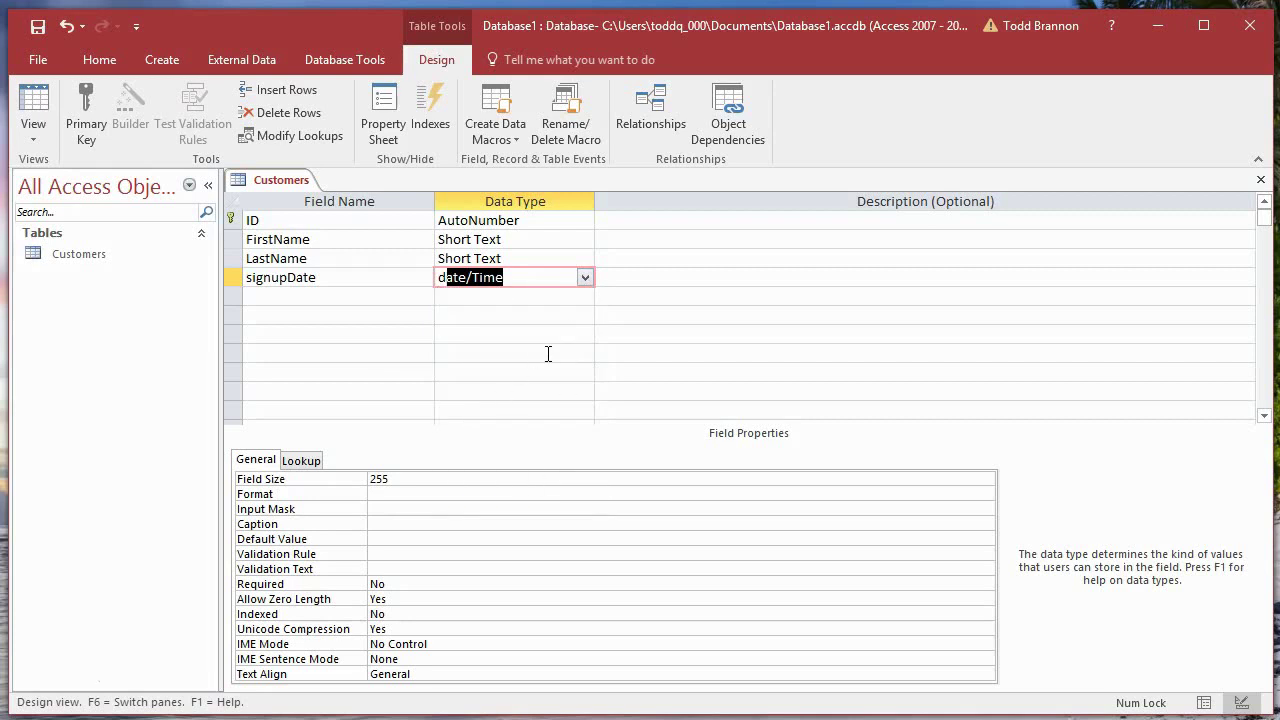
pyautogui.press('Tab')
pyautogui.press('Tab')
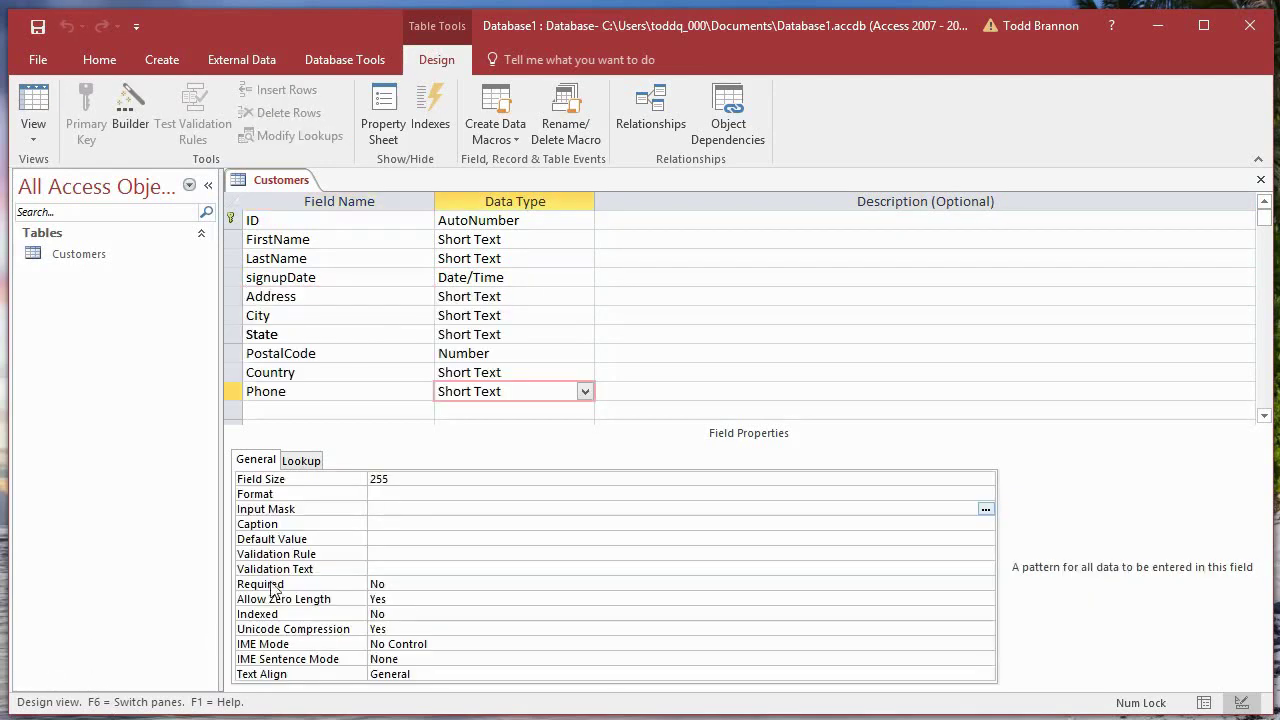
# Select the Phone field and launch its Input Mask Wizard, saving the table first
pyautogui.click(327, 391)
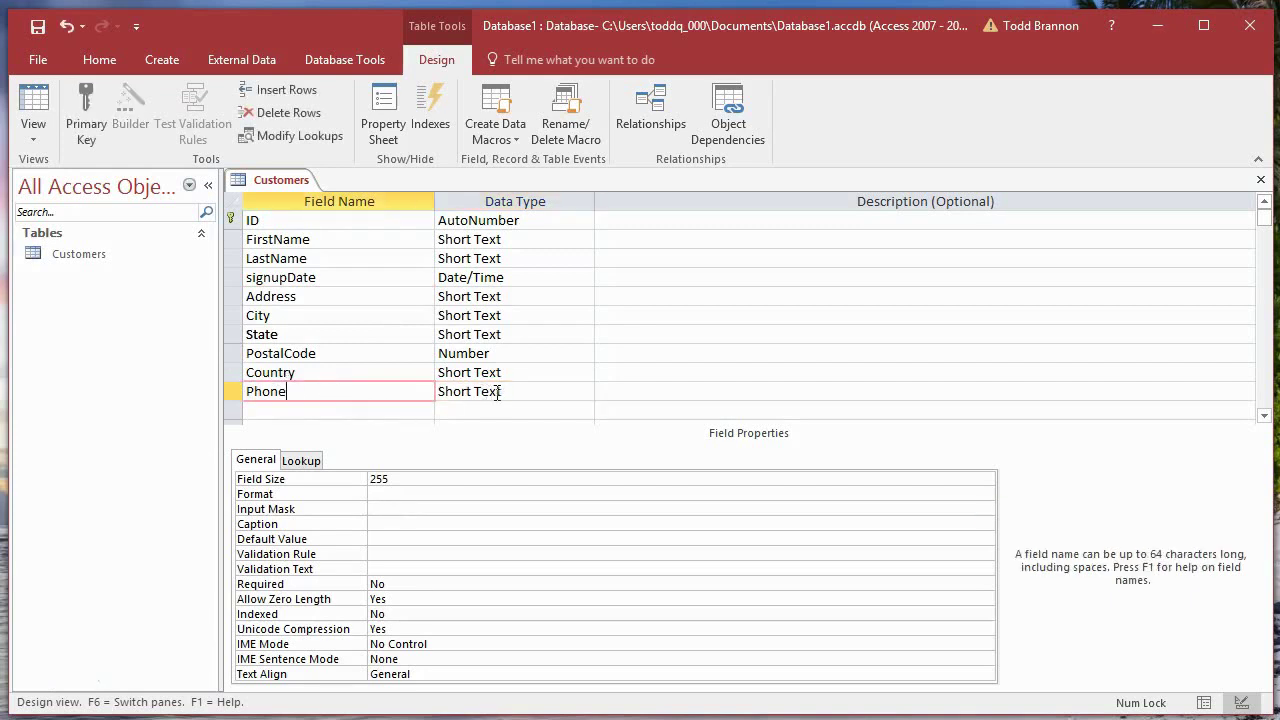
pyautogui.click(496, 393)
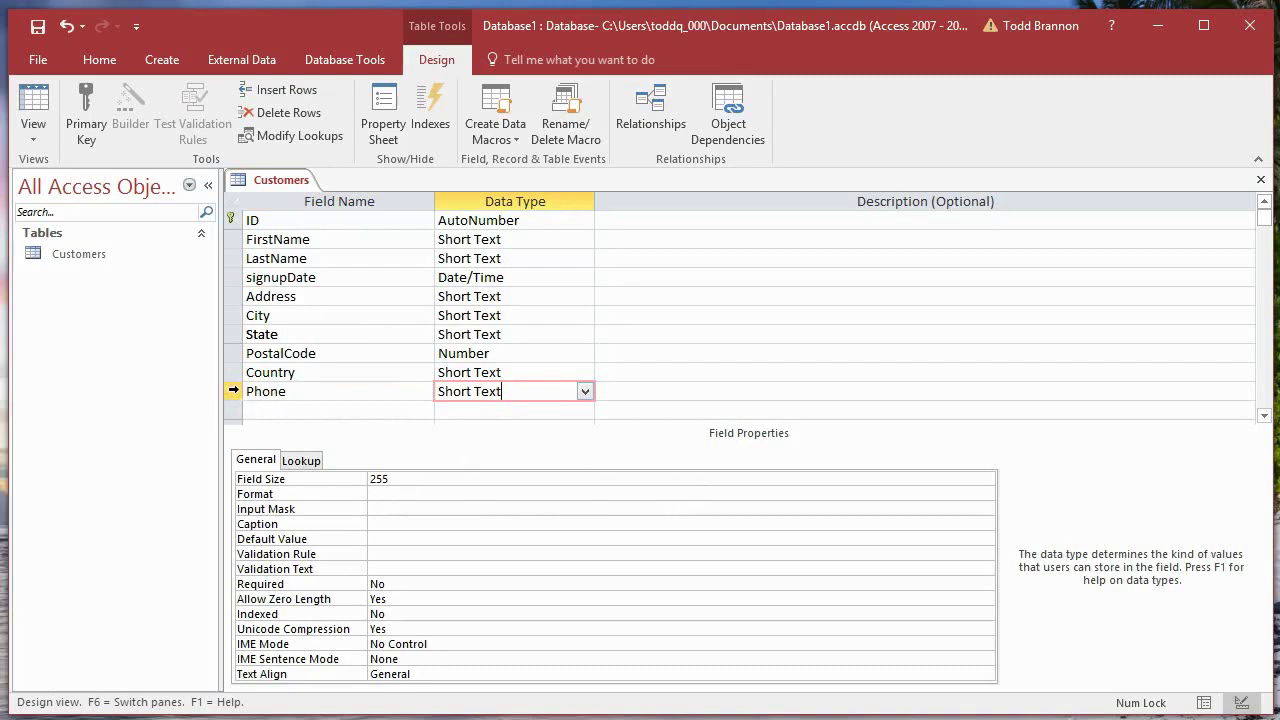
pyautogui.click(232, 391)
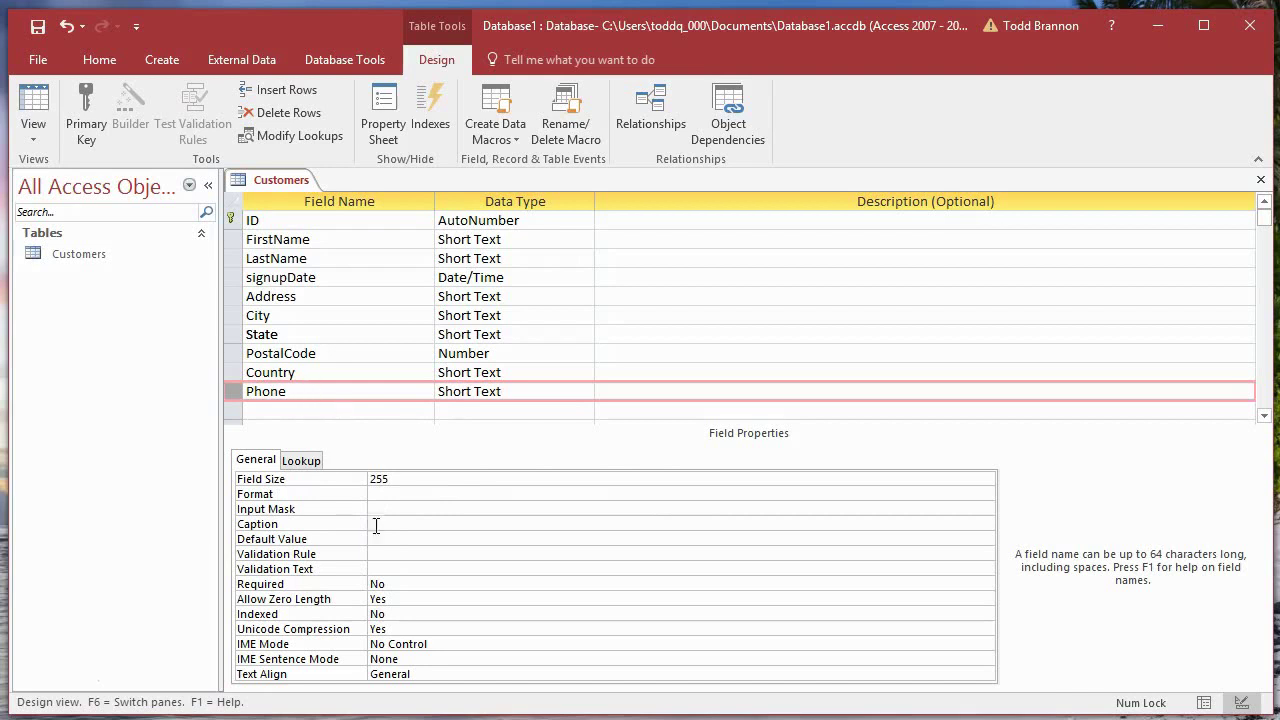
pyautogui.click(298, 509)
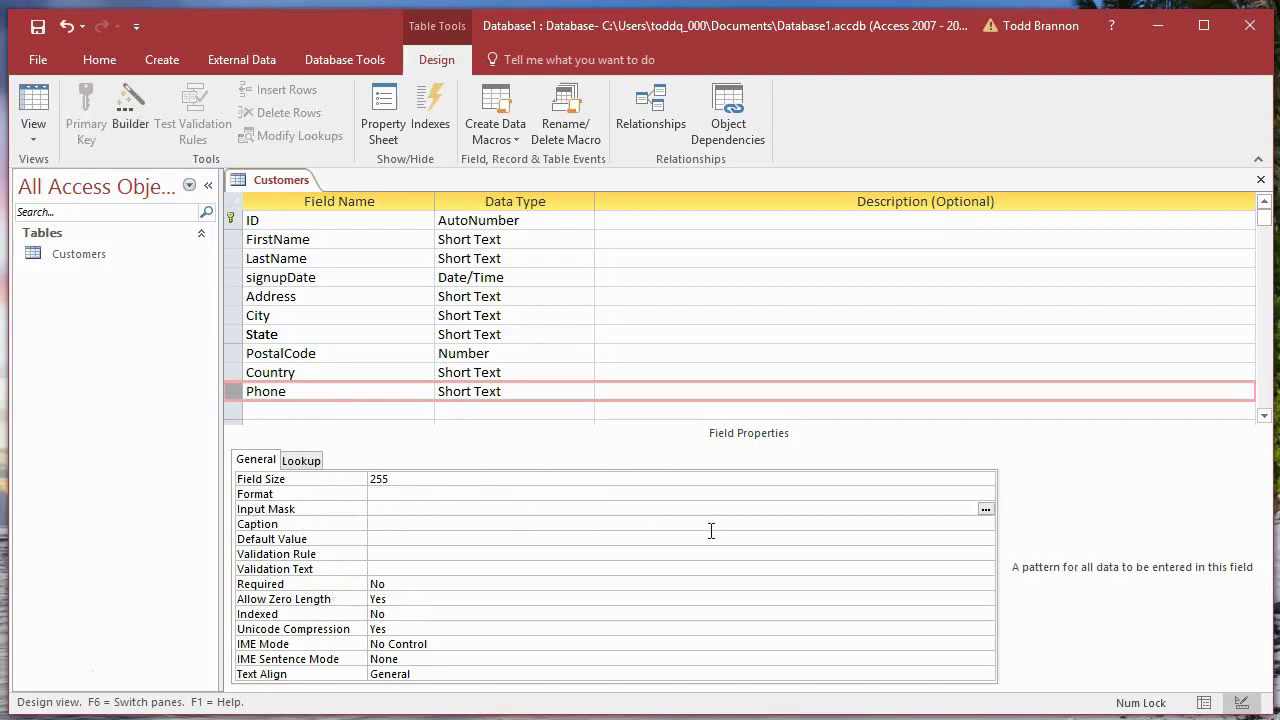
pyautogui.click(985, 509)
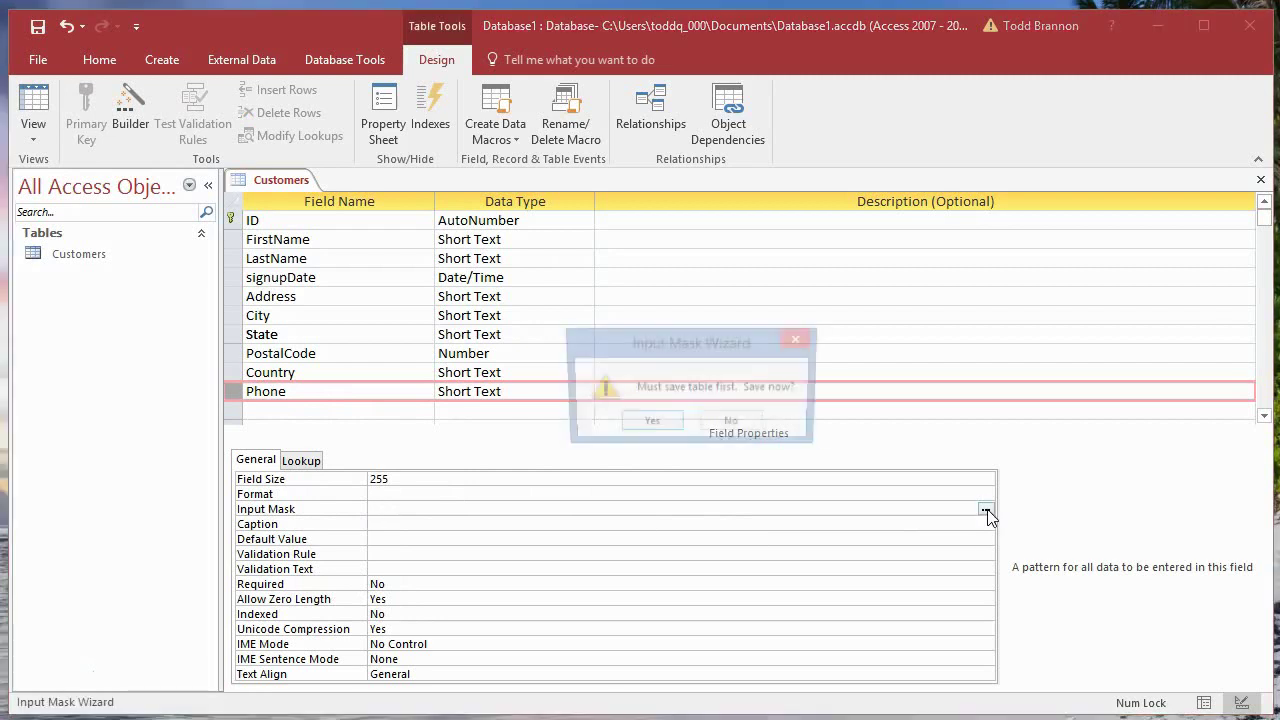
pyautogui.click(667, 427)
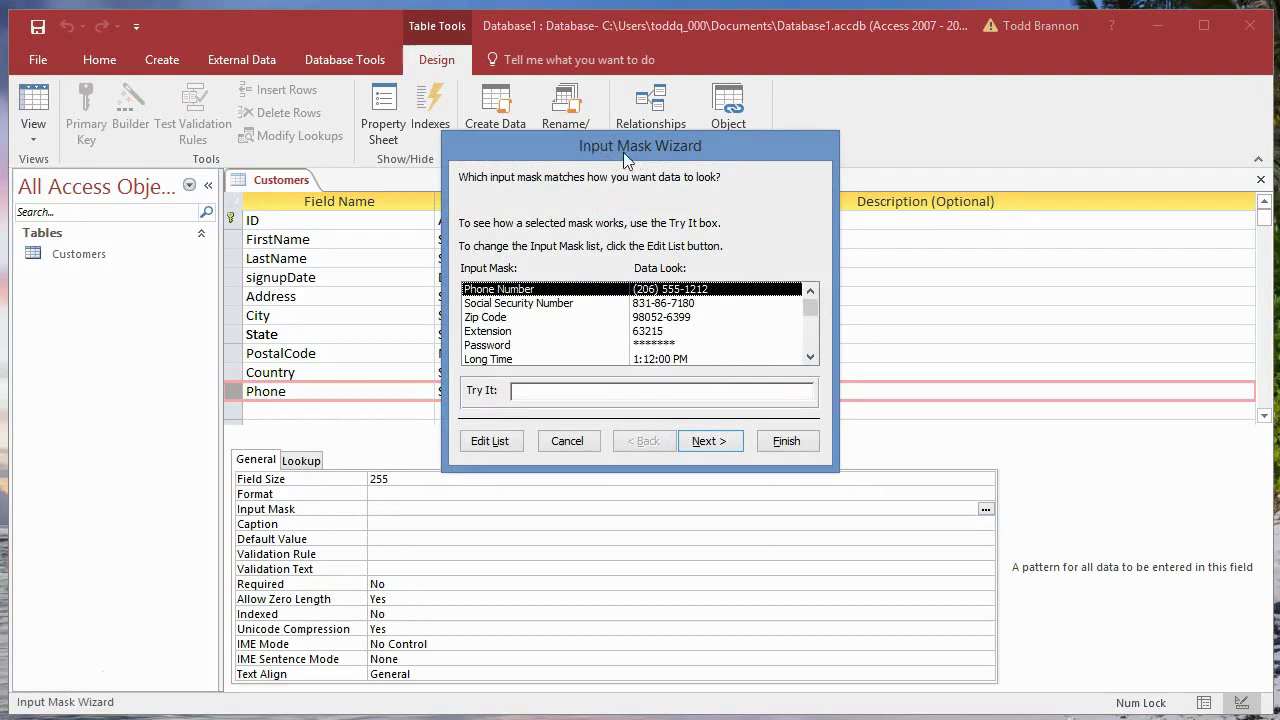
# Apply the Phone Number mask with the symbols stored, giving !\(999") "000\-0000;0;_
pyautogui.click(525, 303)
pyautogui.click(515, 317)
pyautogui.click(510, 332)
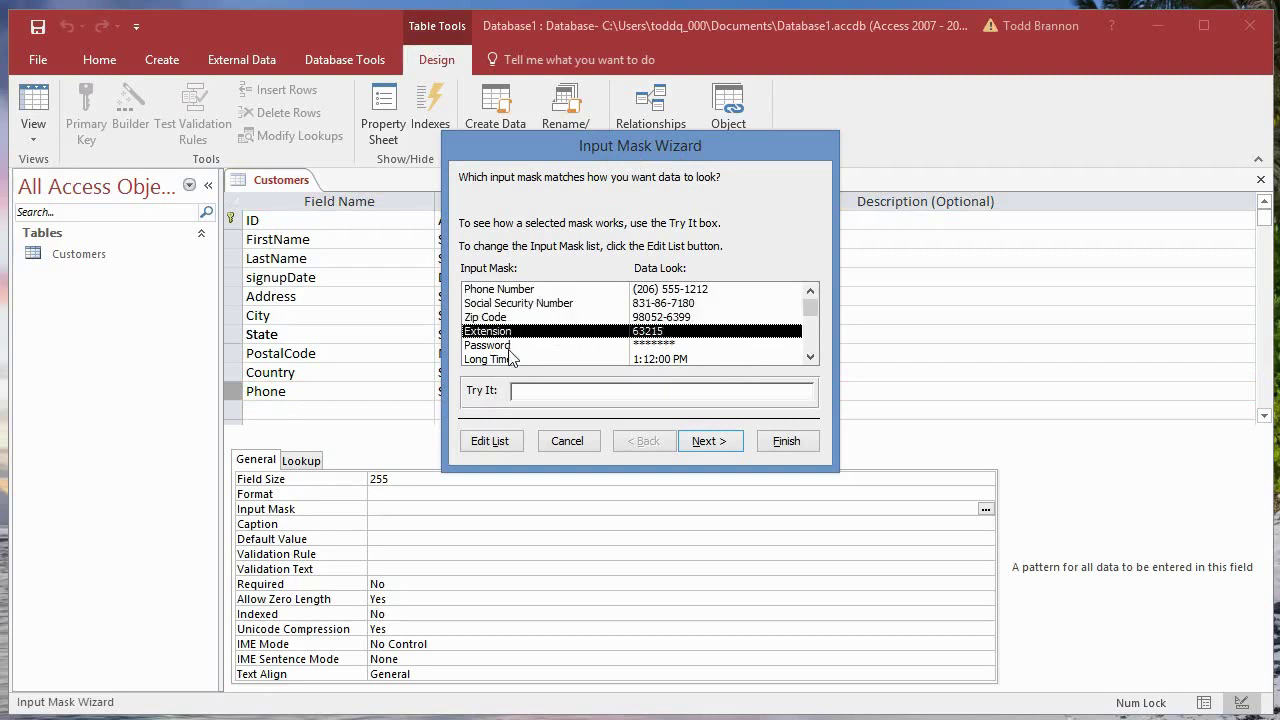
pyautogui.click(512, 345)
pyautogui.click(515, 291)
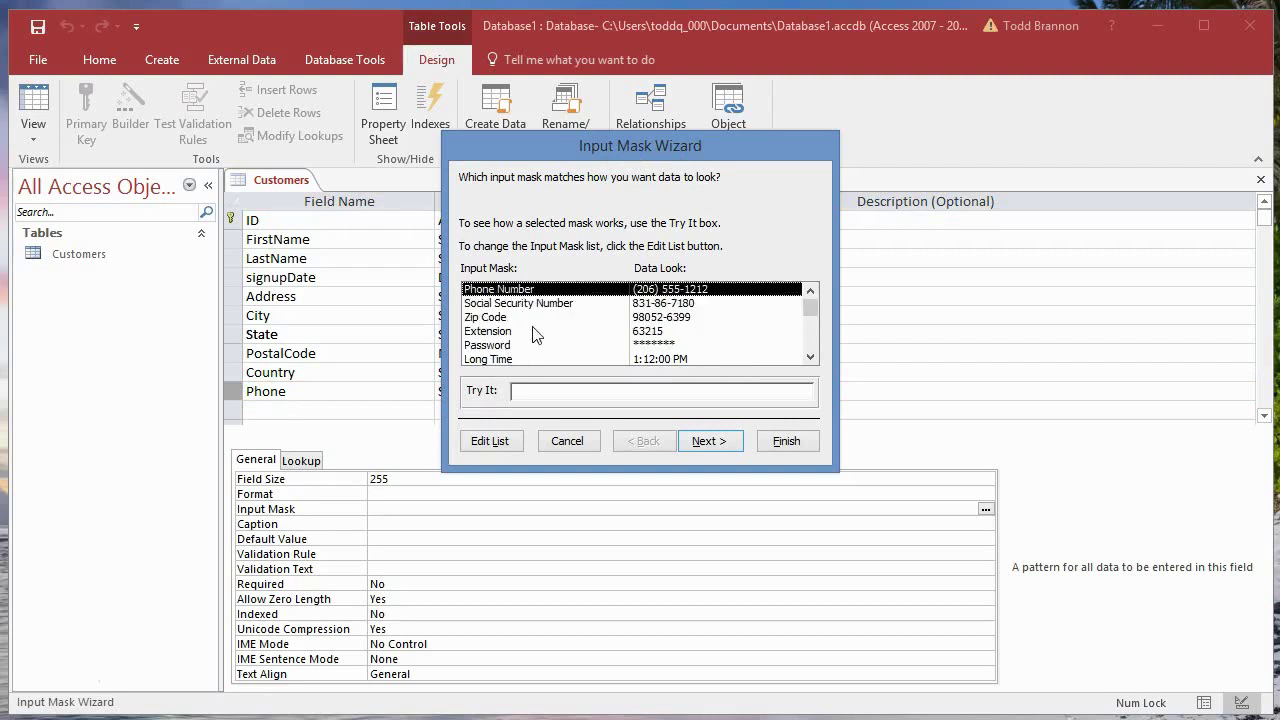
pyautogui.click(707, 446)
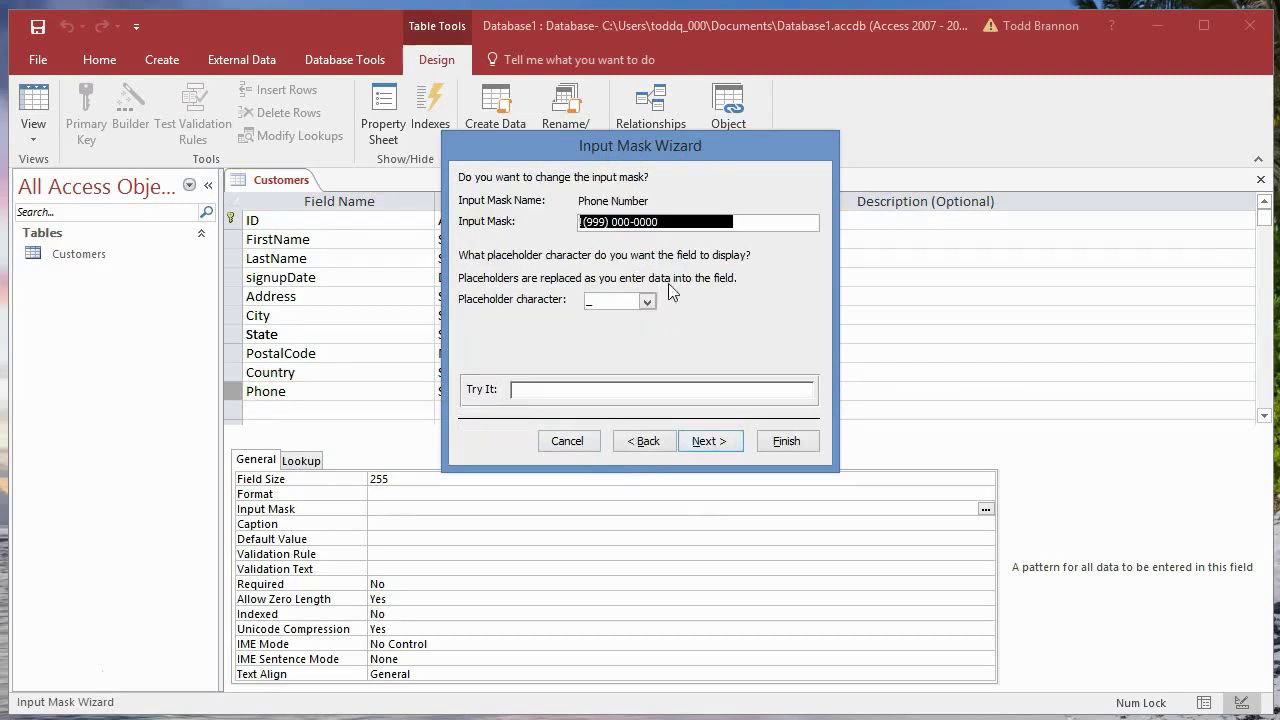
pyautogui.click(716, 446)
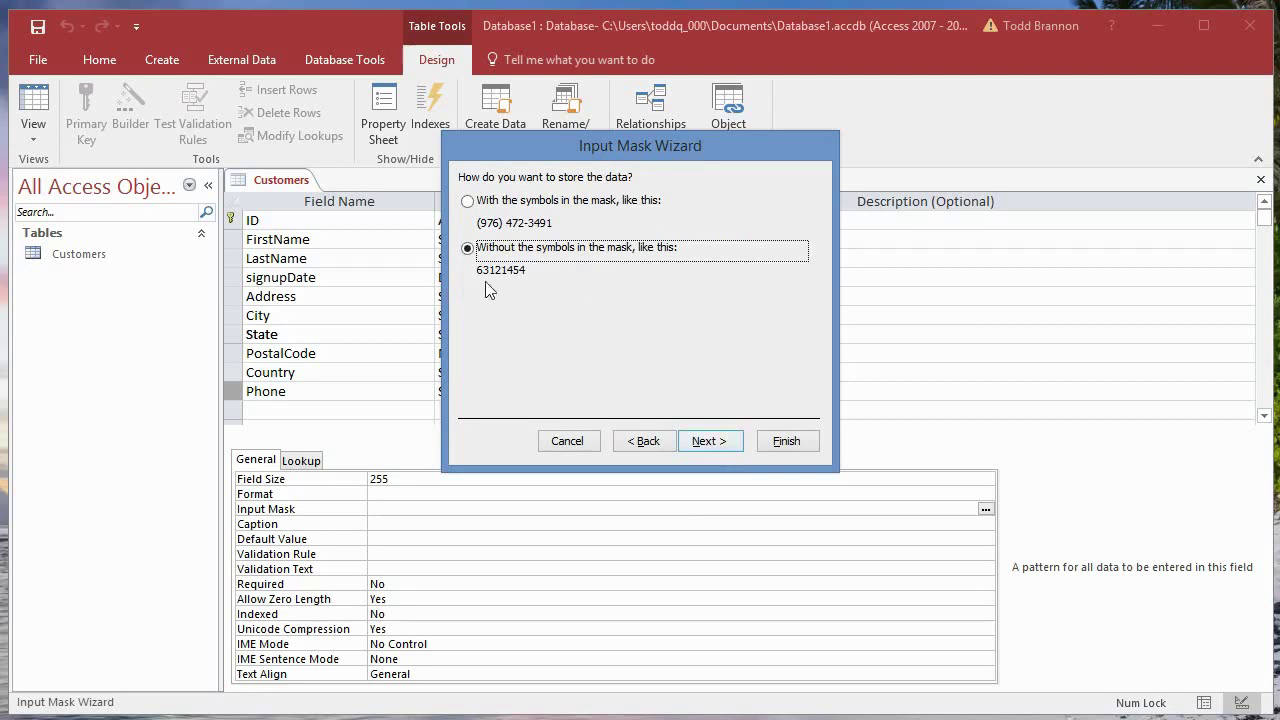
pyautogui.click(469, 205)
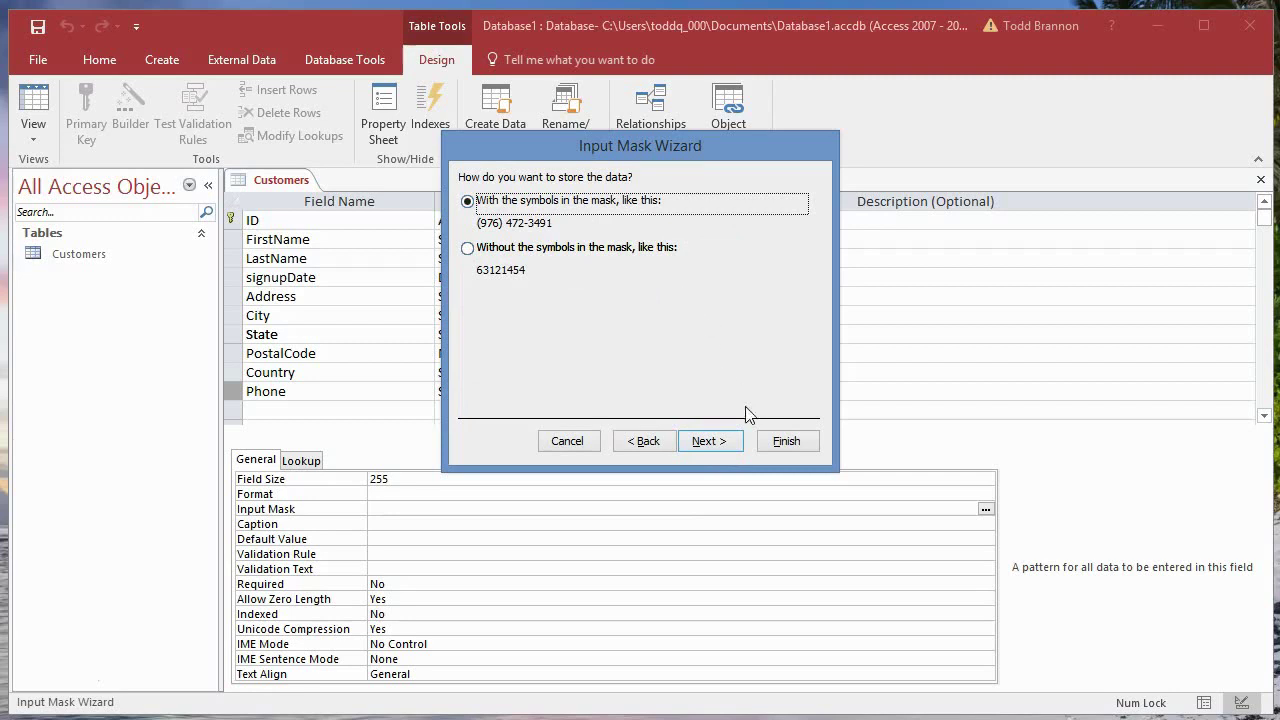
pyautogui.click(720, 442)
pyautogui.click(786, 441)
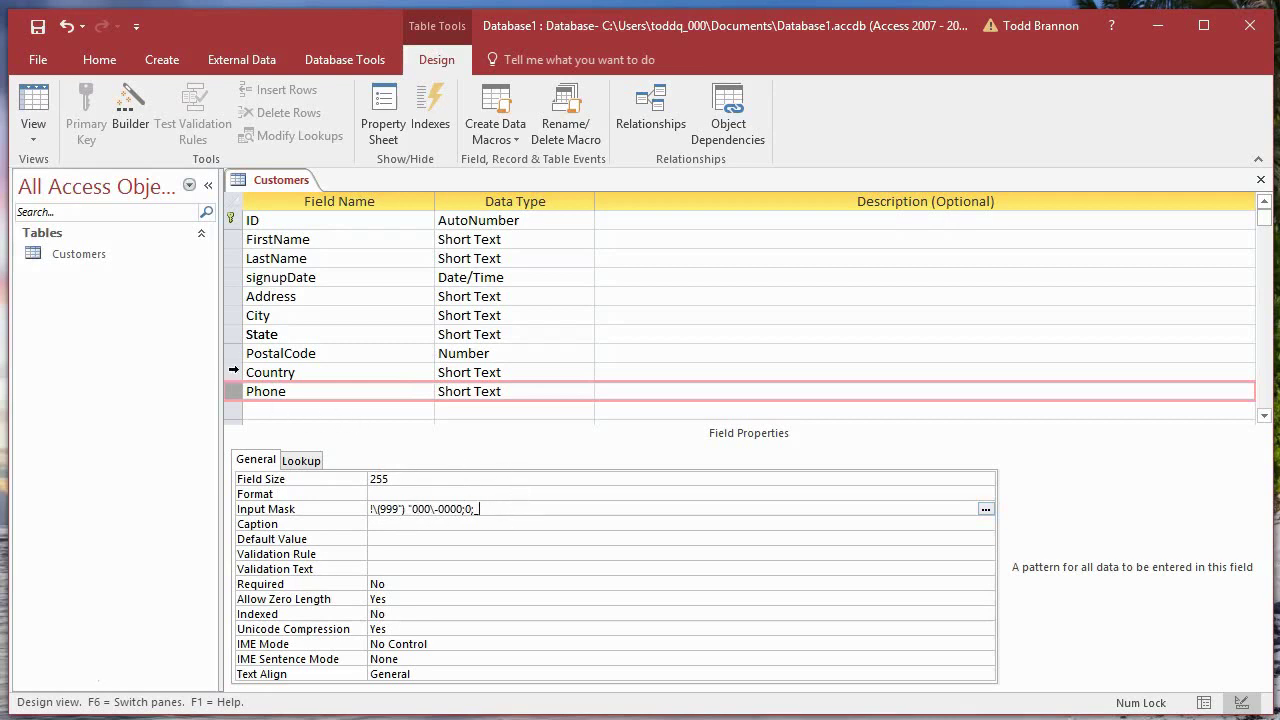
# Drag the Country row up so it sits directly after State, above PostalCode
pyautogui.click(233, 369)
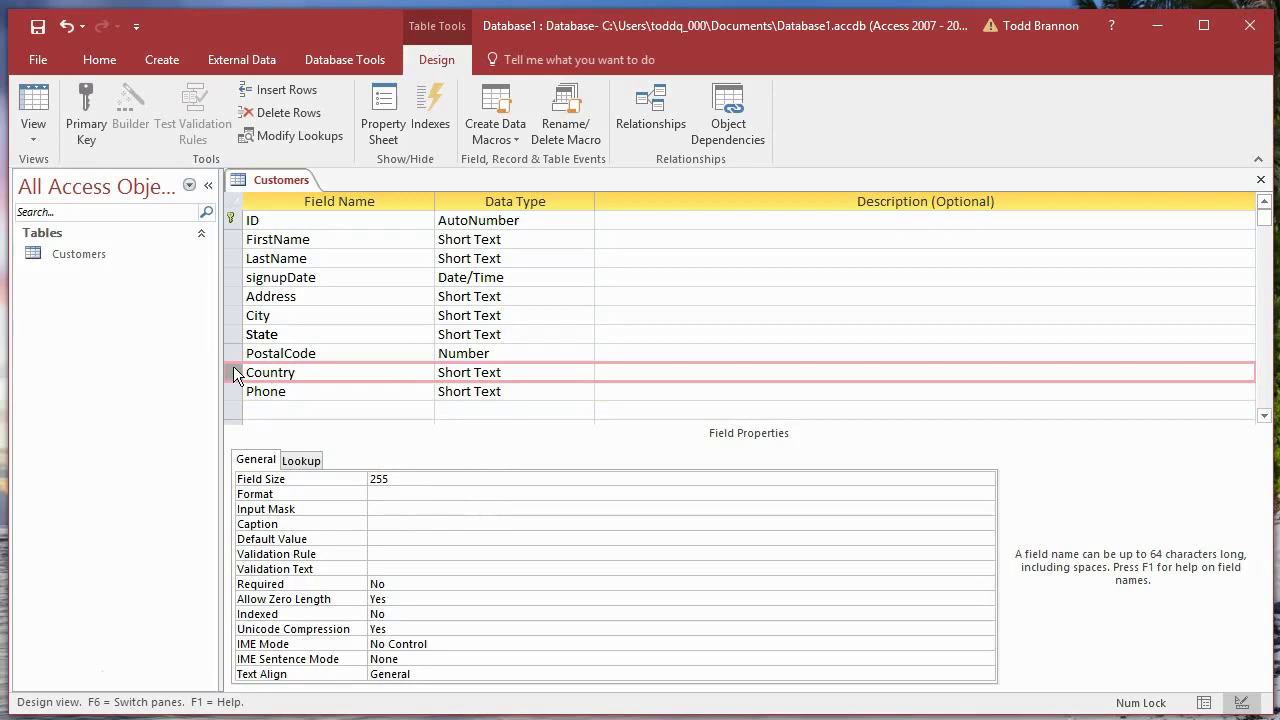
pyautogui.moveTo(236, 375); pyautogui.dragTo(234, 376)
pyautogui.click(232, 391)
pyautogui.click(229, 370)
pyautogui.moveTo(229, 370); pyautogui.dragTo(233, 352)
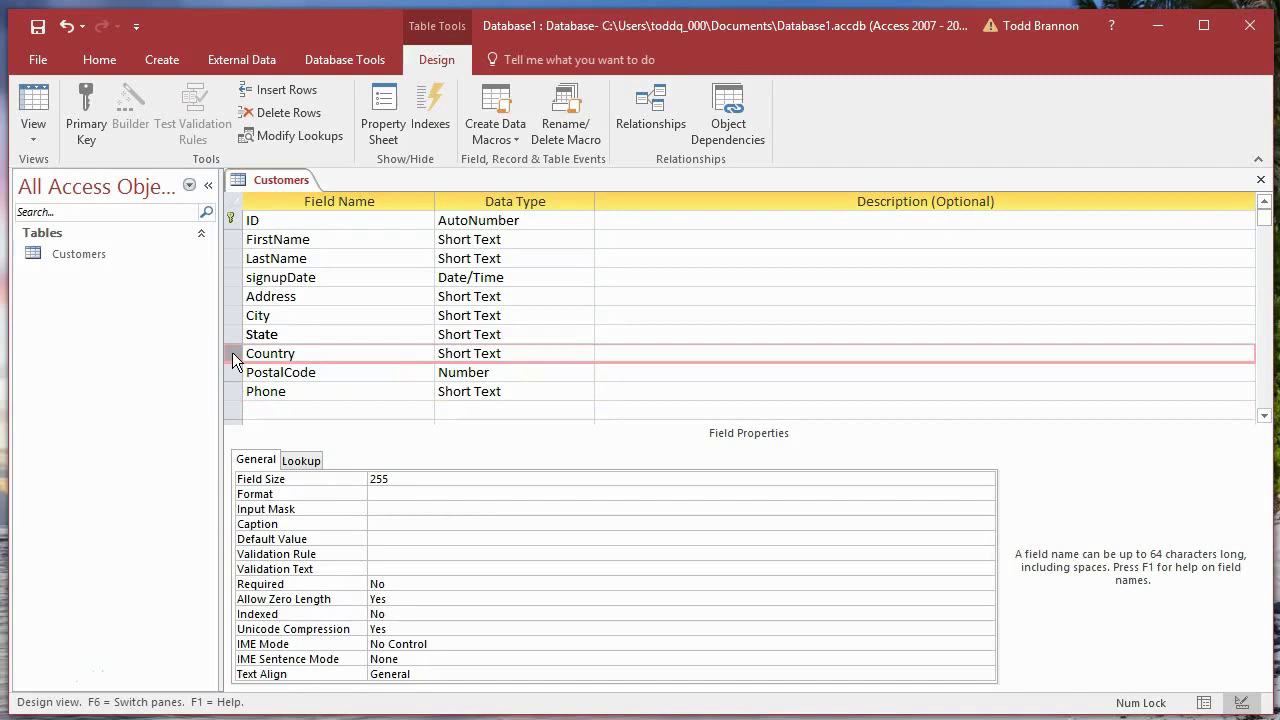
pyautogui.click(231, 338)
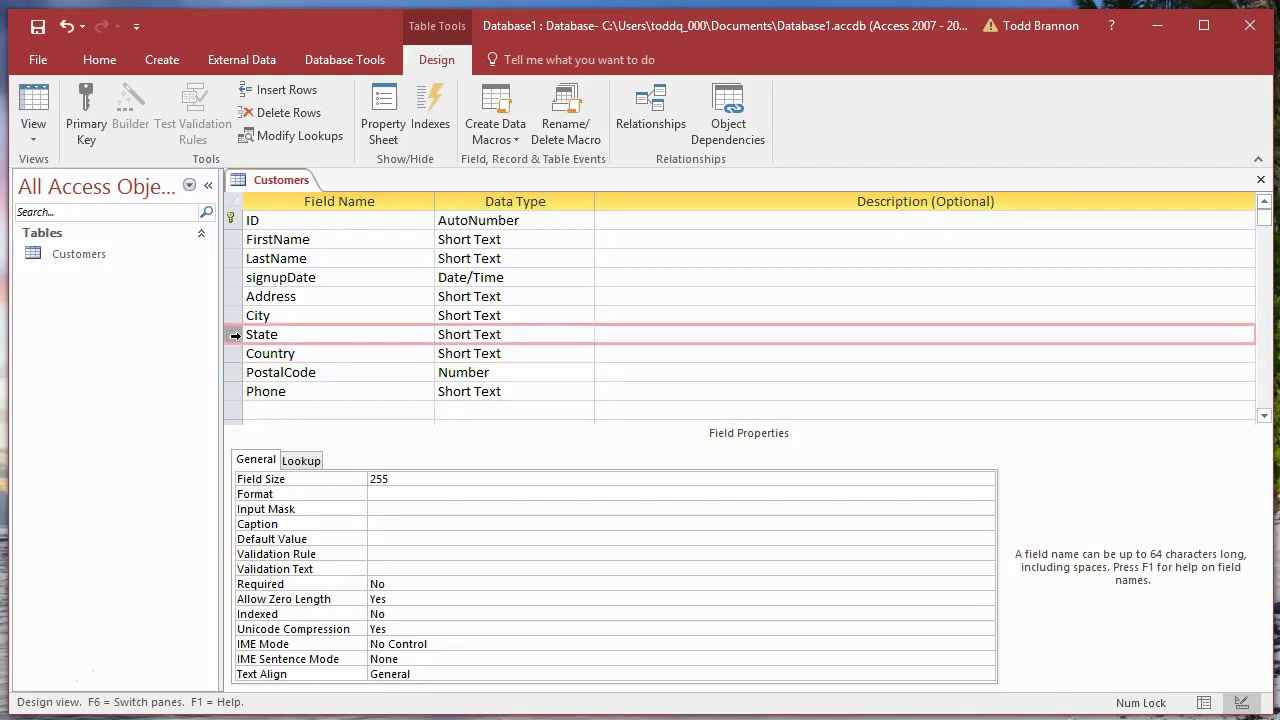
pyautogui.click(230, 354)
pyautogui.moveTo(230, 354); pyautogui.dragTo(233, 353)
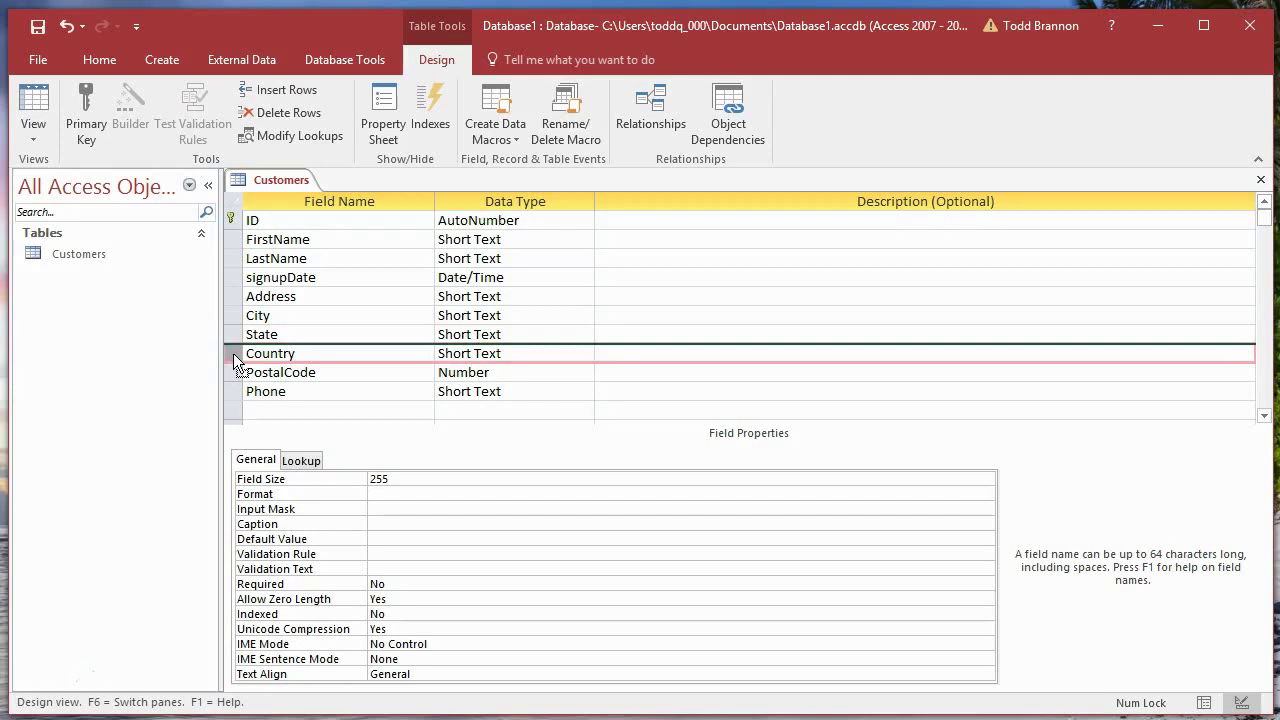
pyautogui.moveTo(230, 352)
pyautogui.mouseDown()
pyautogui.moveTo(234, 254)
pyautogui.moveTo(236, 378)
pyautogui.moveTo(235, 332)
pyautogui.moveTo(233, 368)
pyautogui.mouseUp()
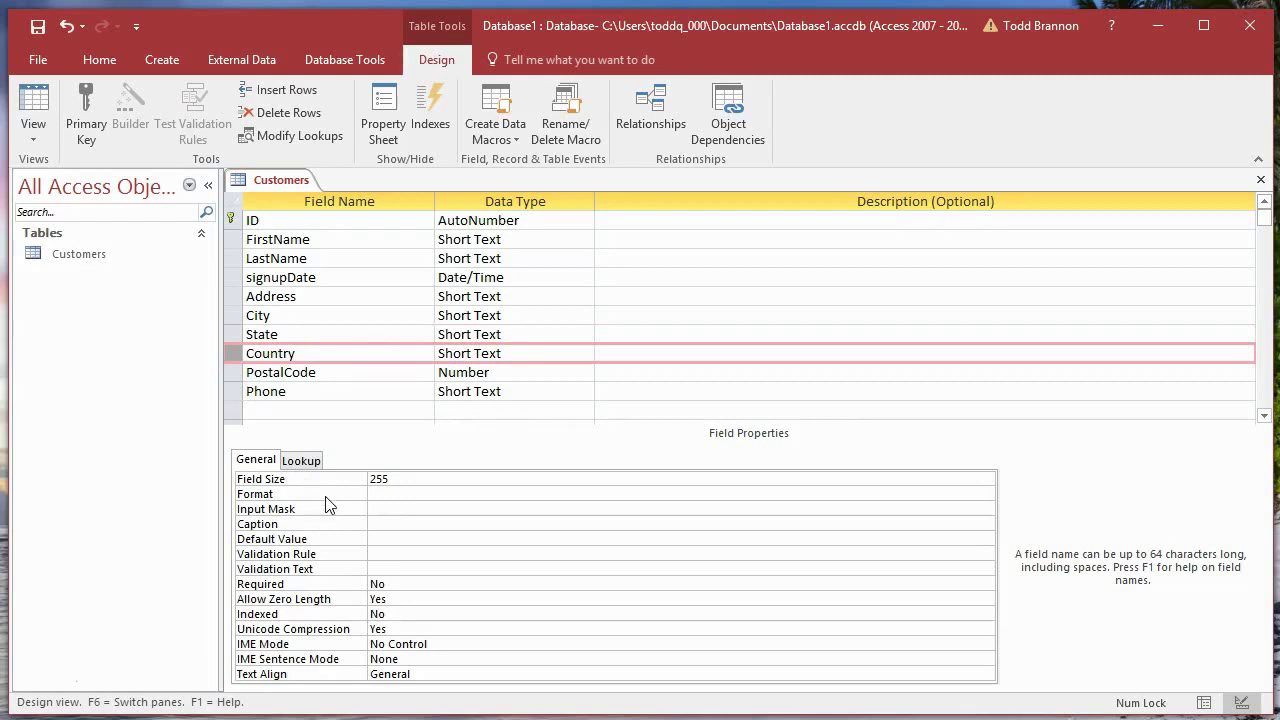
# Save and close the Customers design, then open Customers from the Navigation Pane
pyautogui.click(38, 27)
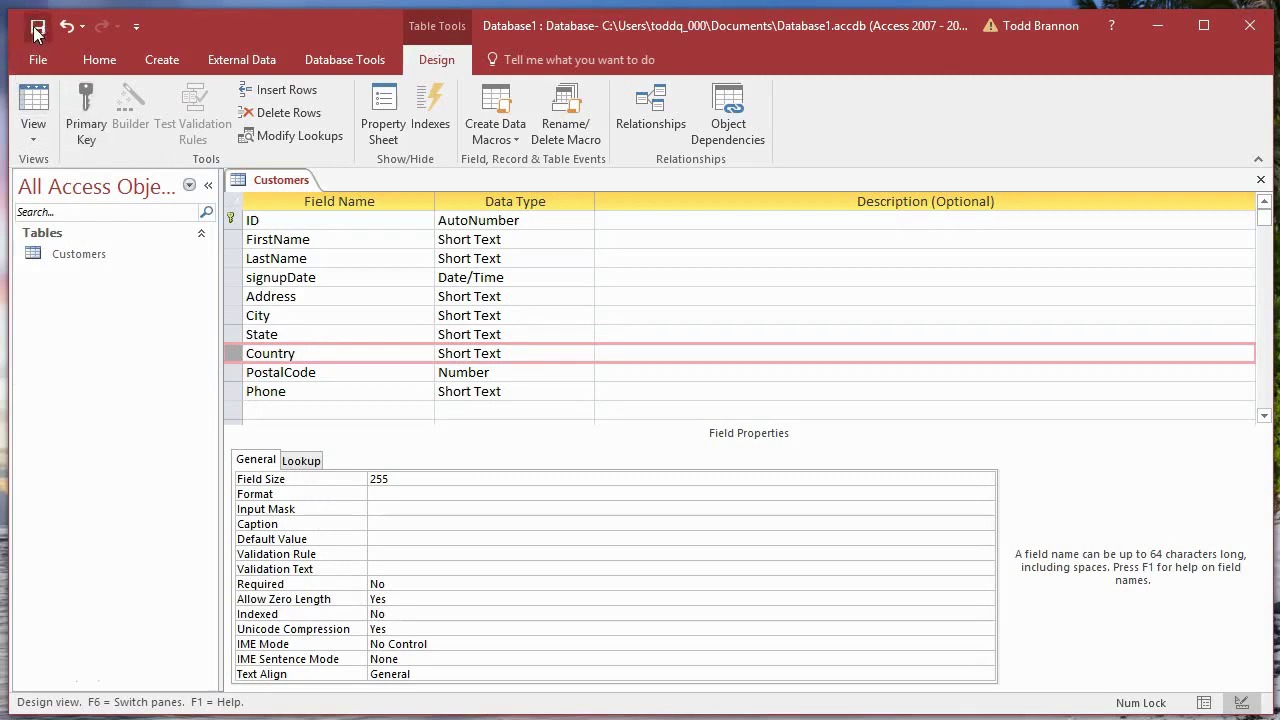
pyautogui.click(1260, 179)
pyautogui.doubleClick(93, 253)
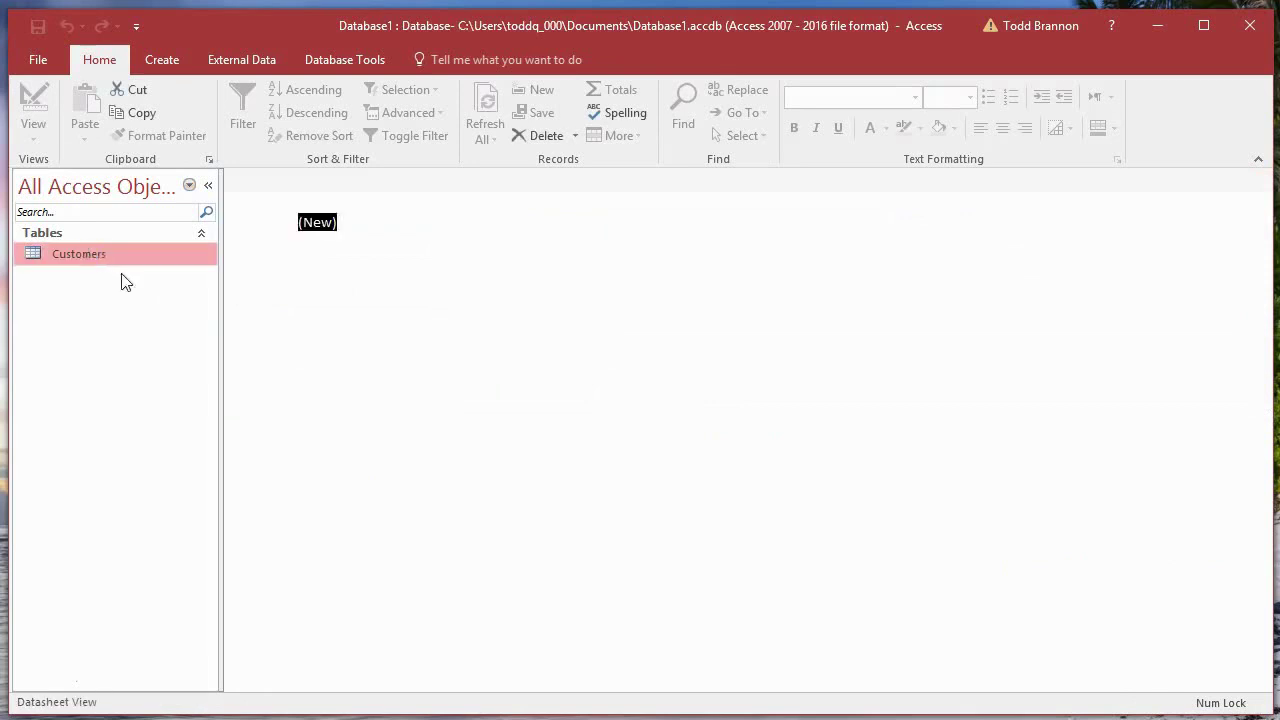